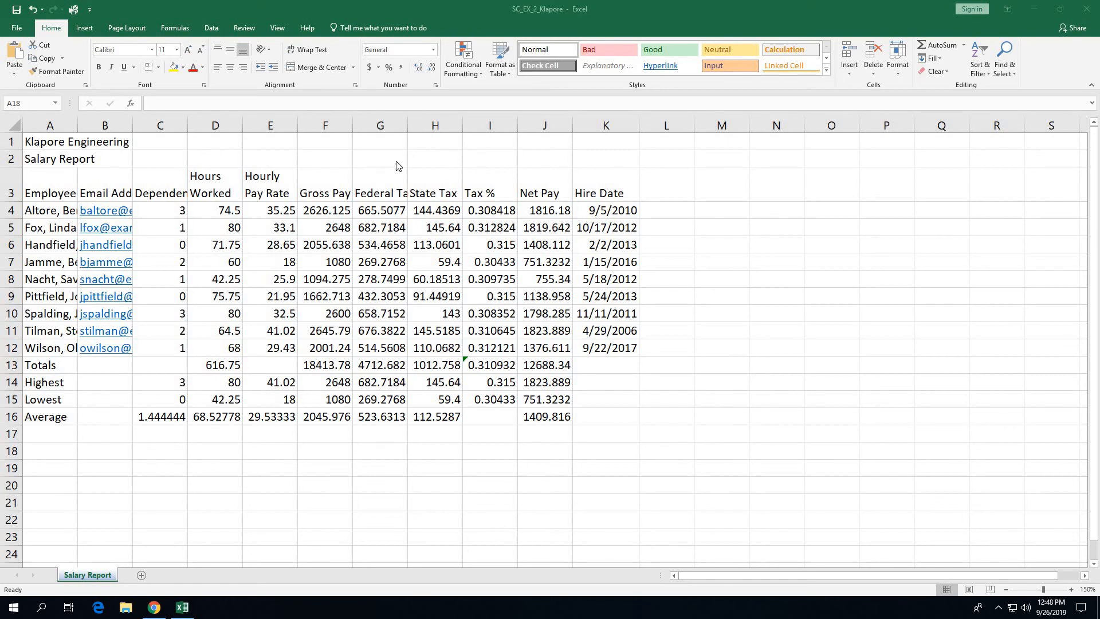
Step: Apply the Gallery theme to the workbook from the Page Layout Themes list
{"action": "left_click", "coordinate": [141, 27]}
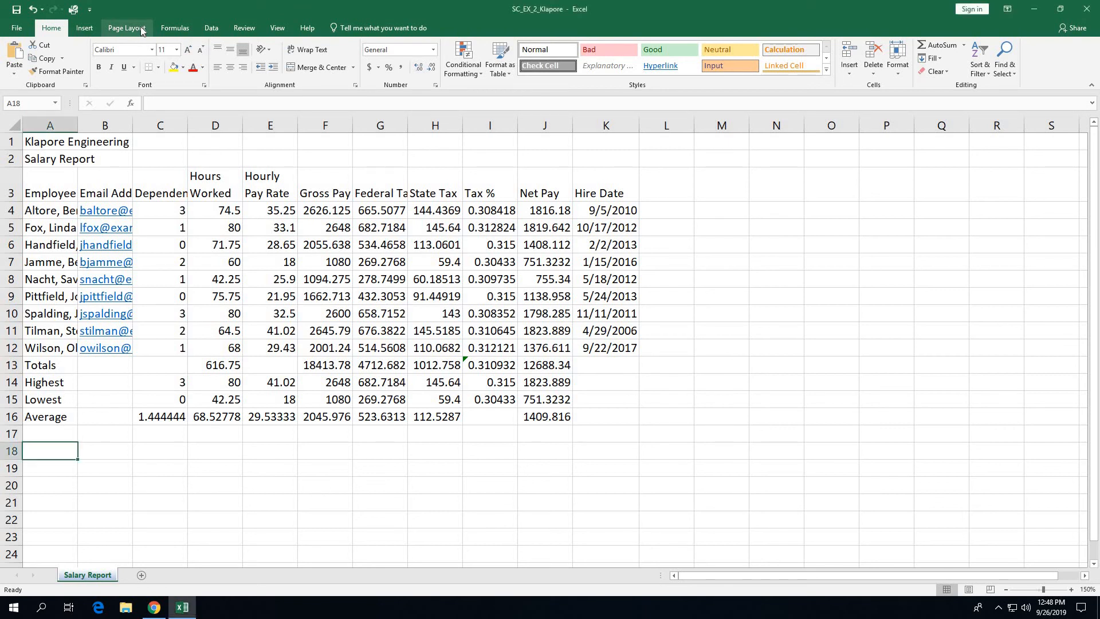
{"action": "left_click", "coordinate": [142, 27]}
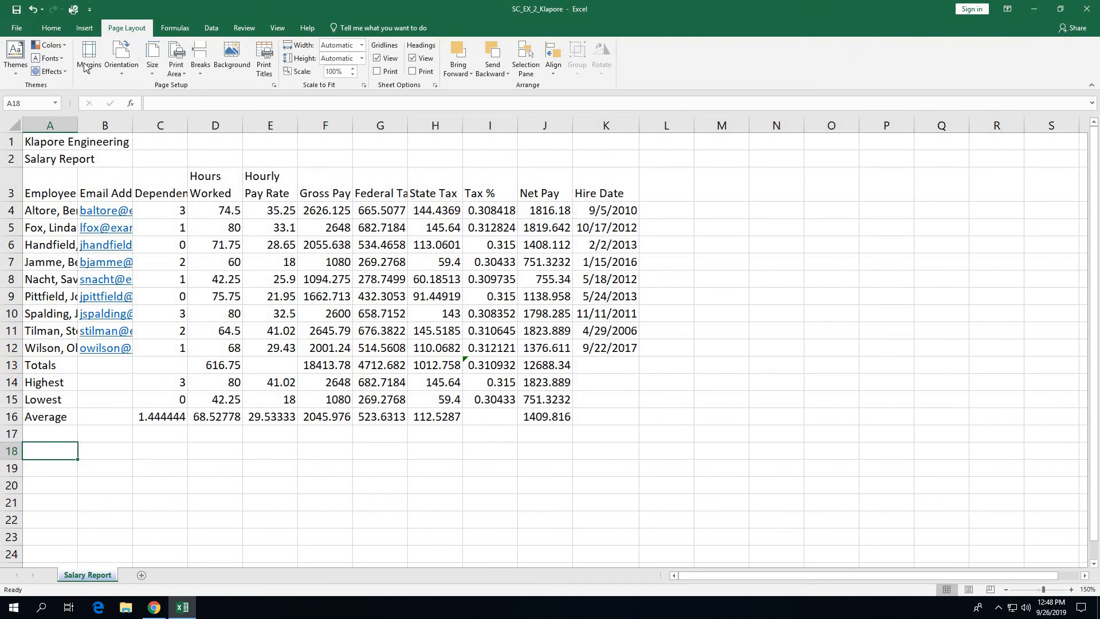
{"action": "left_click", "coordinate": [14, 63]}
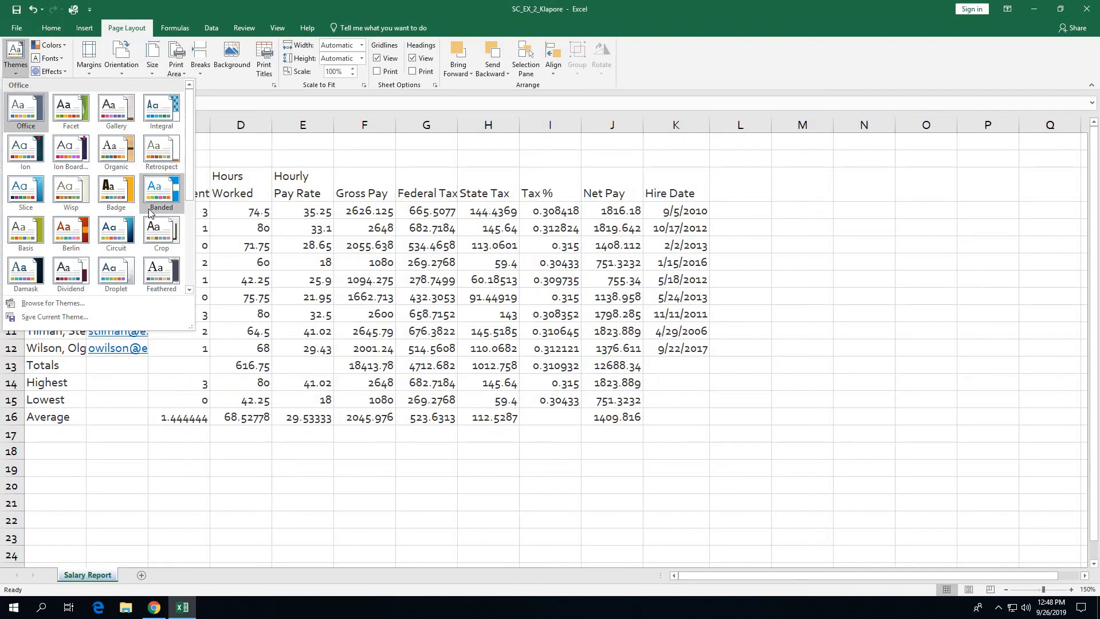
{"action": "left_click", "coordinate": [189, 290]}
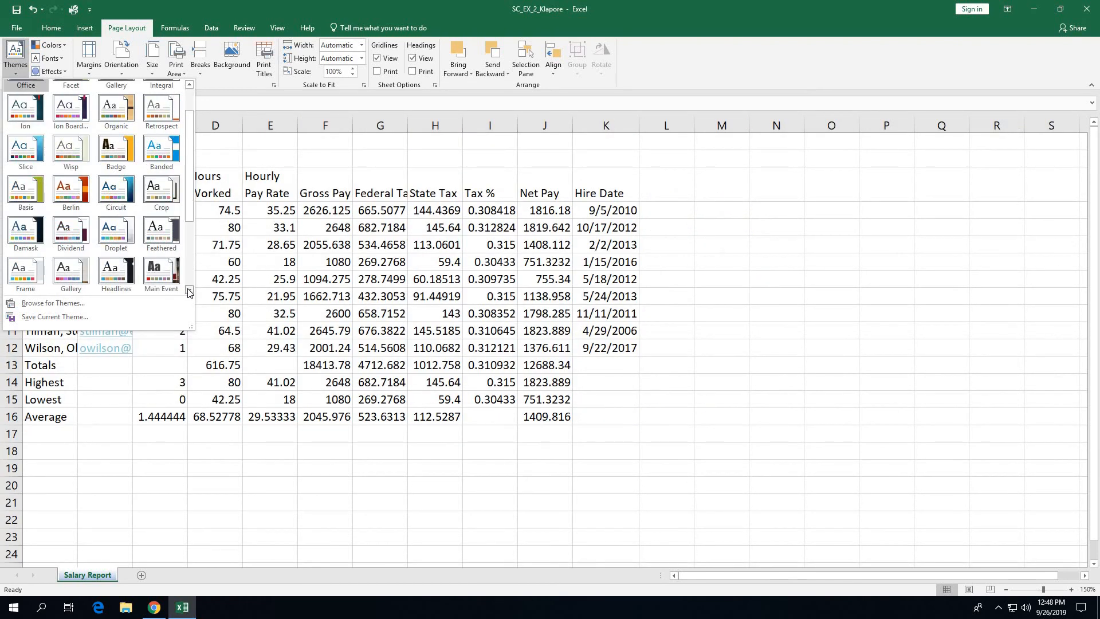
{"action": "left_click", "coordinate": [189, 290]}
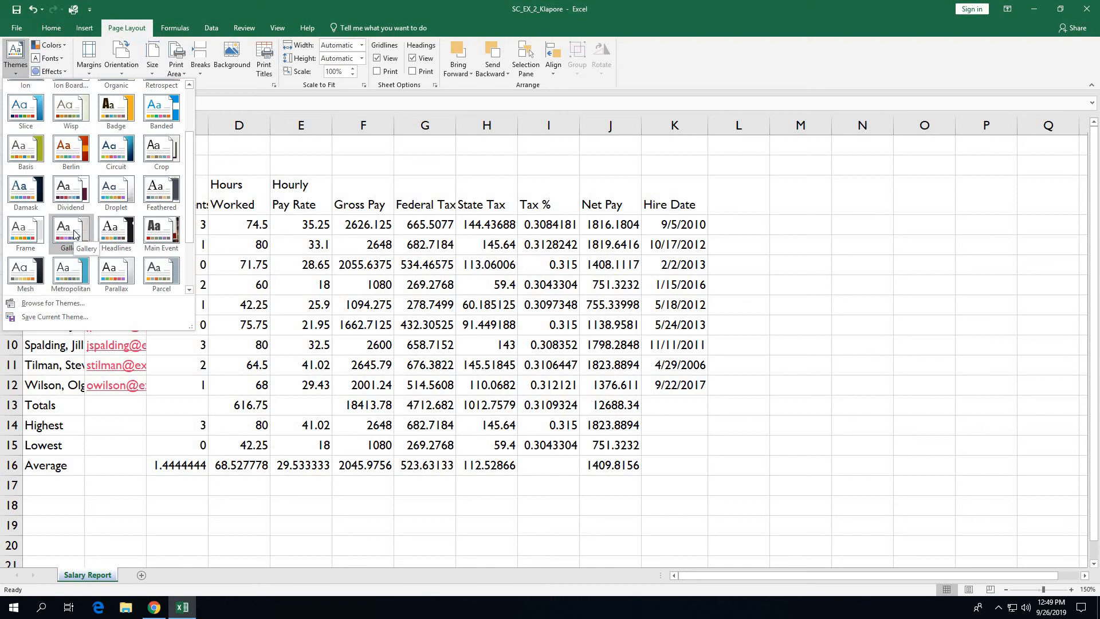
{"action": "left_click", "coordinate": [74, 232]}
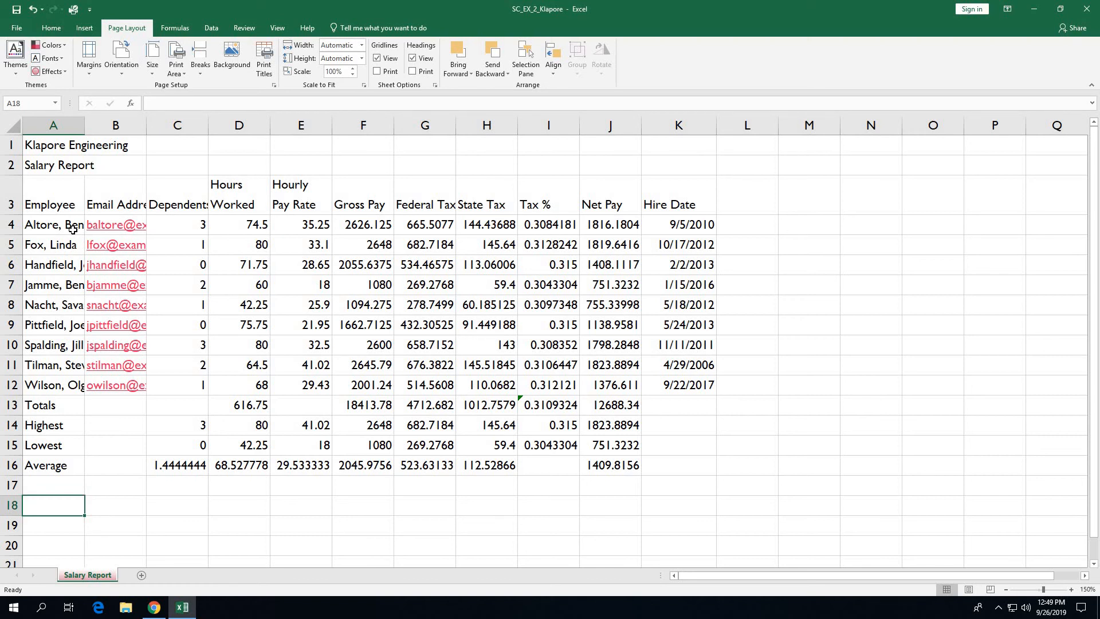
Step: Merge and centre Klapore Engineering across A1:K1 and Salary Report across A2:K2
{"action": "left_click", "coordinate": [51, 28]}
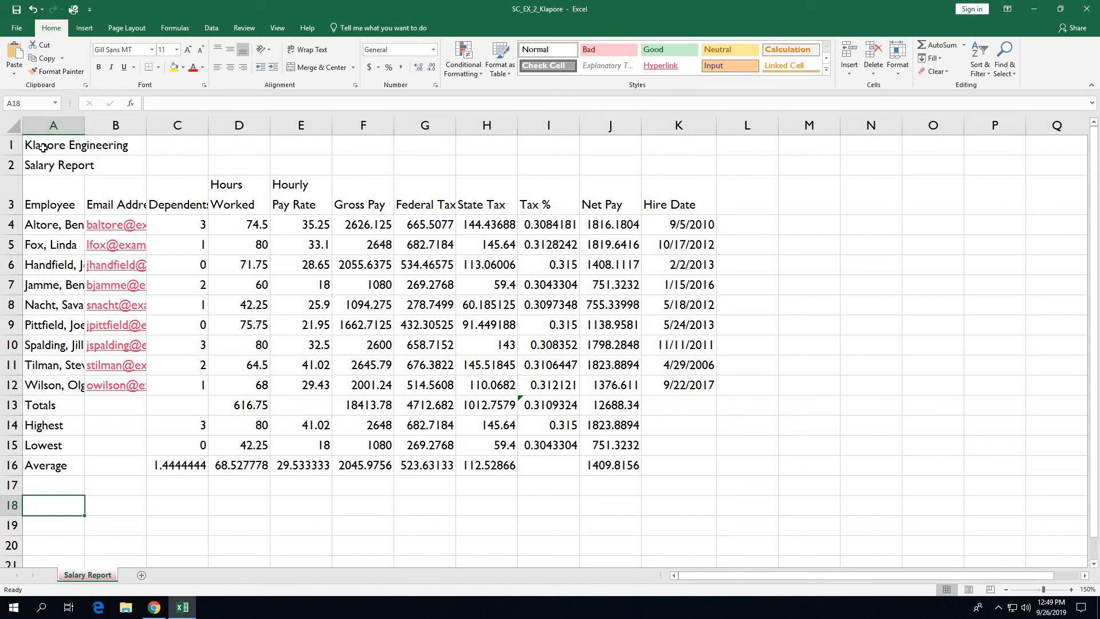
{"action": "left_click", "coordinate": [43, 148]}
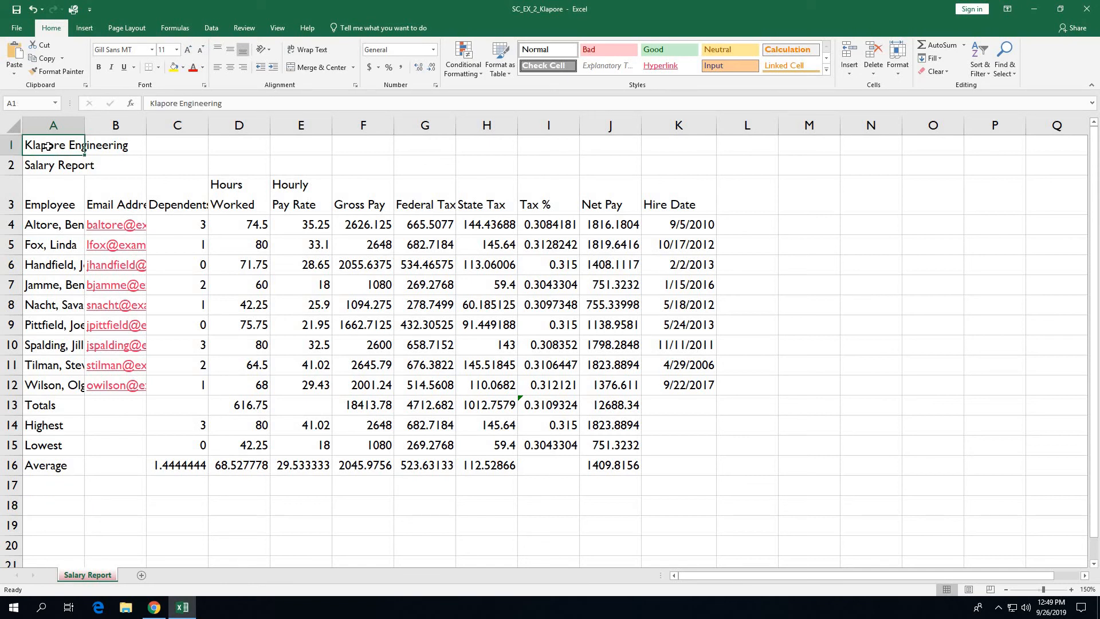
{"action": "left_click_drag", "start_coordinate": [48, 147], "coordinate": [675, 143]}
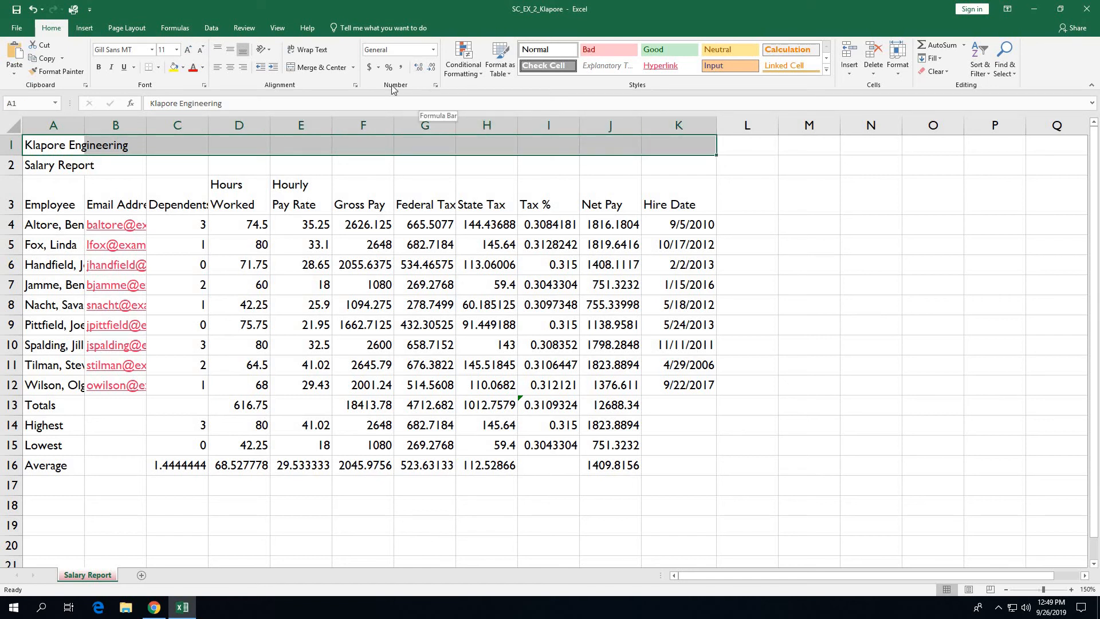
{"action": "left_click", "coordinate": [322, 70]}
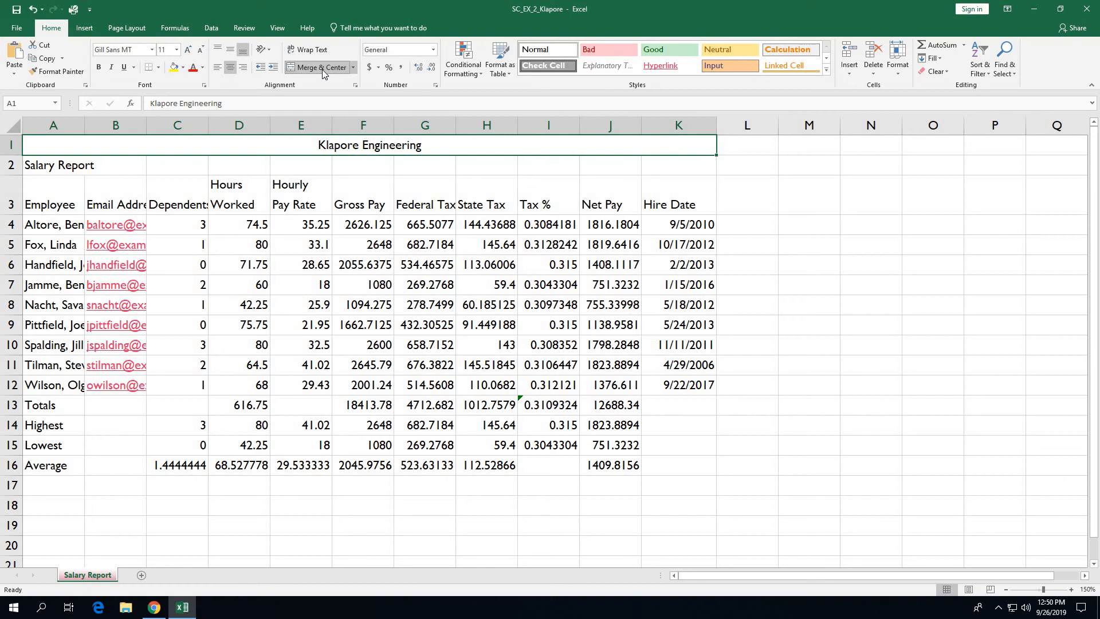
{"action": "left_click", "coordinate": [51, 167]}
{"action": "left_click_drag", "start_coordinate": [51, 167], "coordinate": [668, 166]}
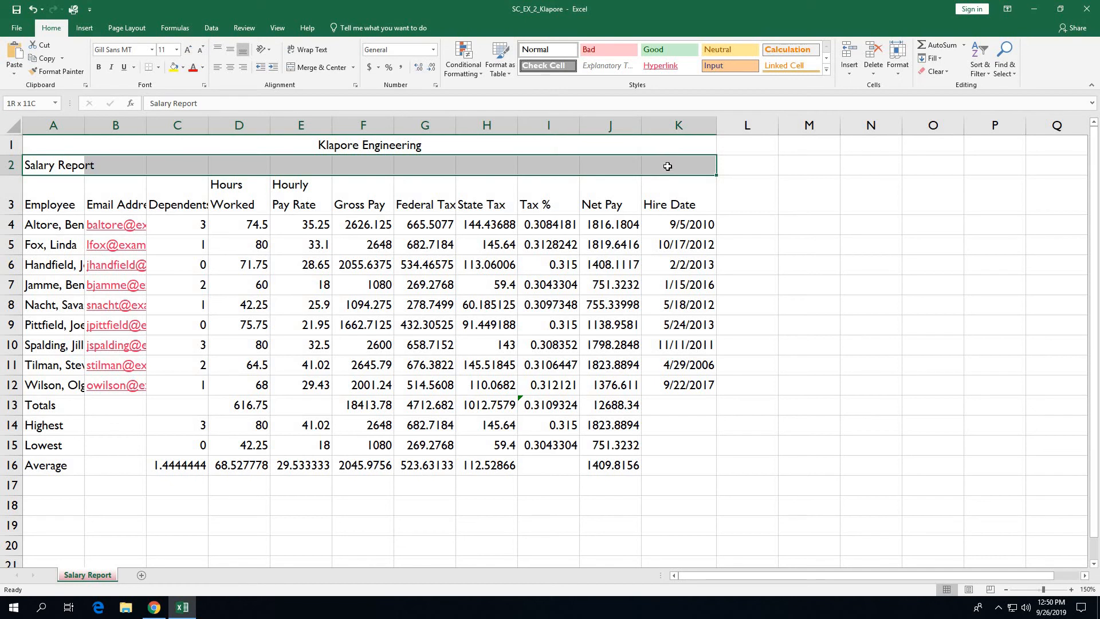
{"action": "left_click", "coordinate": [320, 67]}
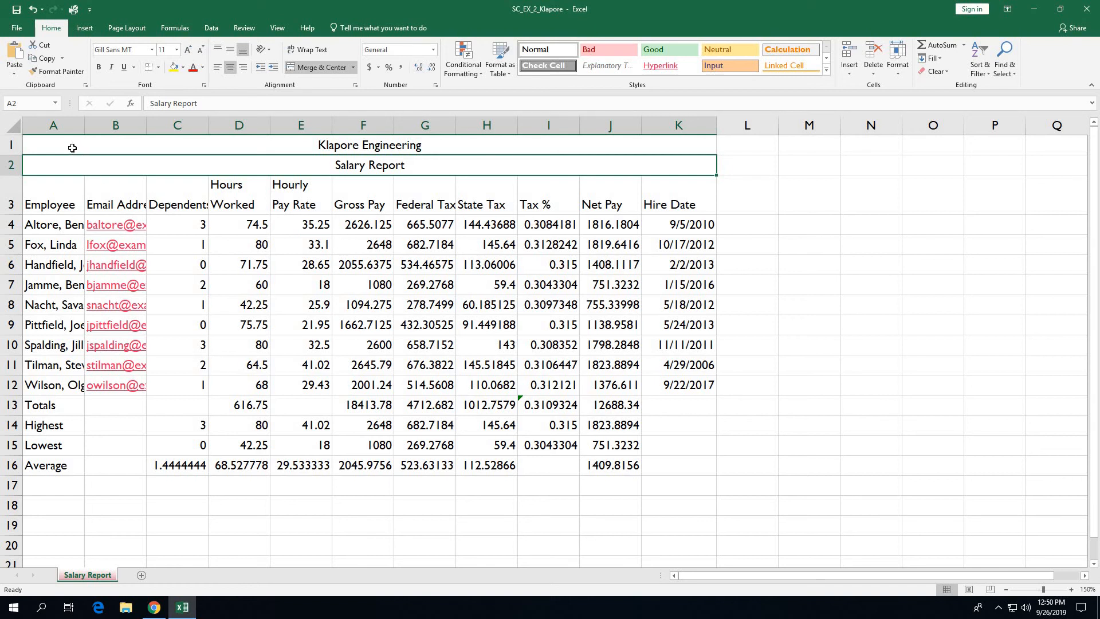
Step: Apply the Title cell style to A1:A2, then shrink Salary Report in A2 to 16 pt
{"action": "left_click_drag", "start_coordinate": [73, 148], "coordinate": [70, 164]}
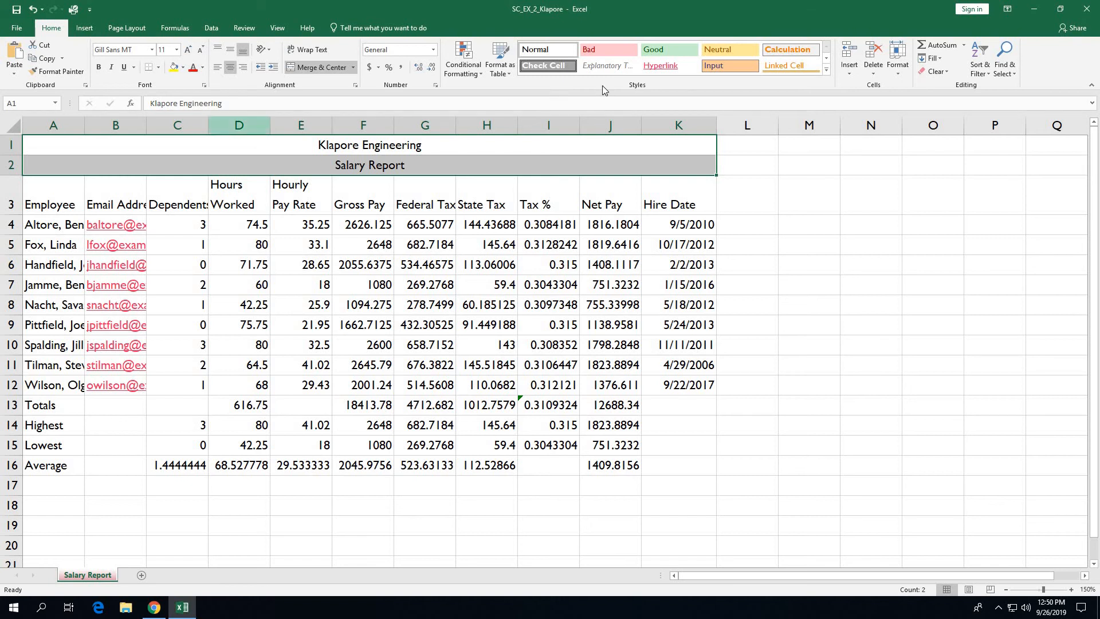
{"action": "left_click", "coordinate": [827, 70]}
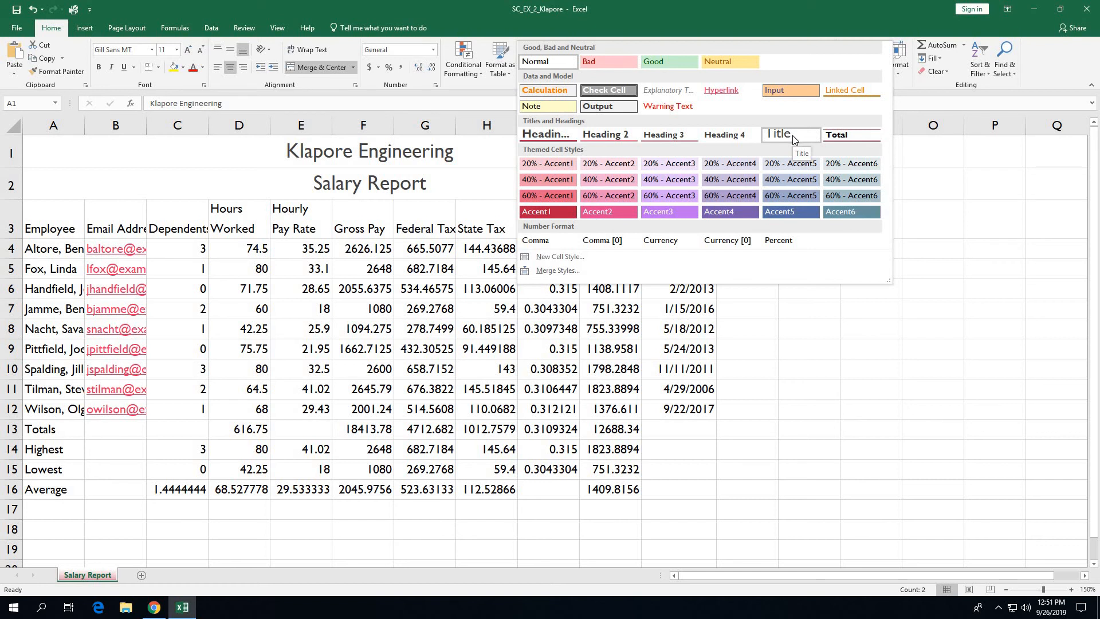
{"action": "left_click", "coordinate": [792, 135]}
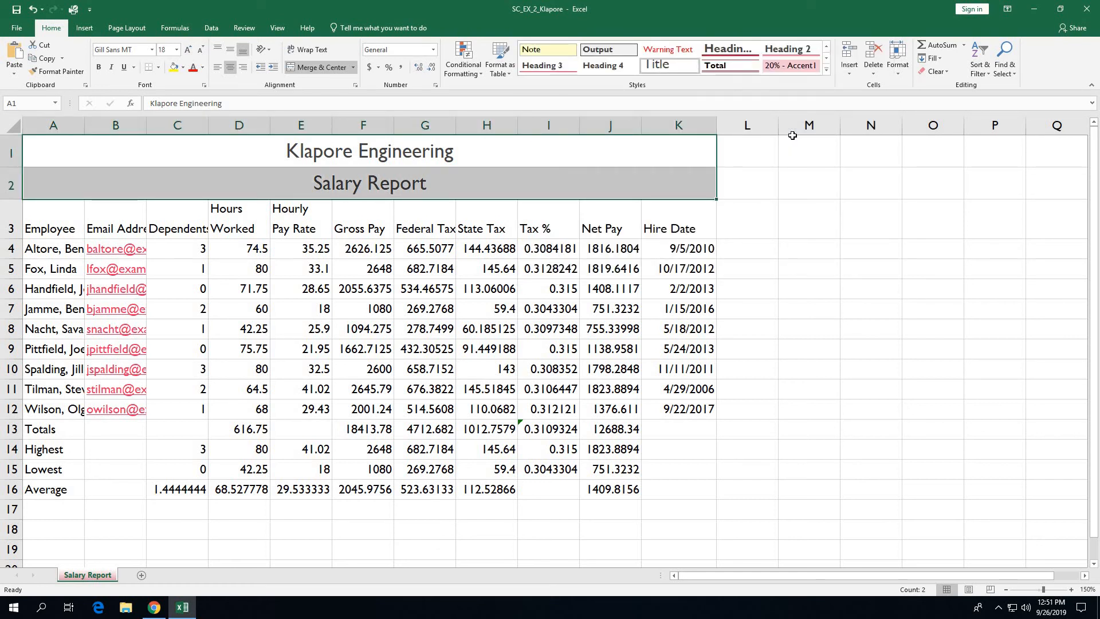
{"action": "left_click", "coordinate": [394, 190]}
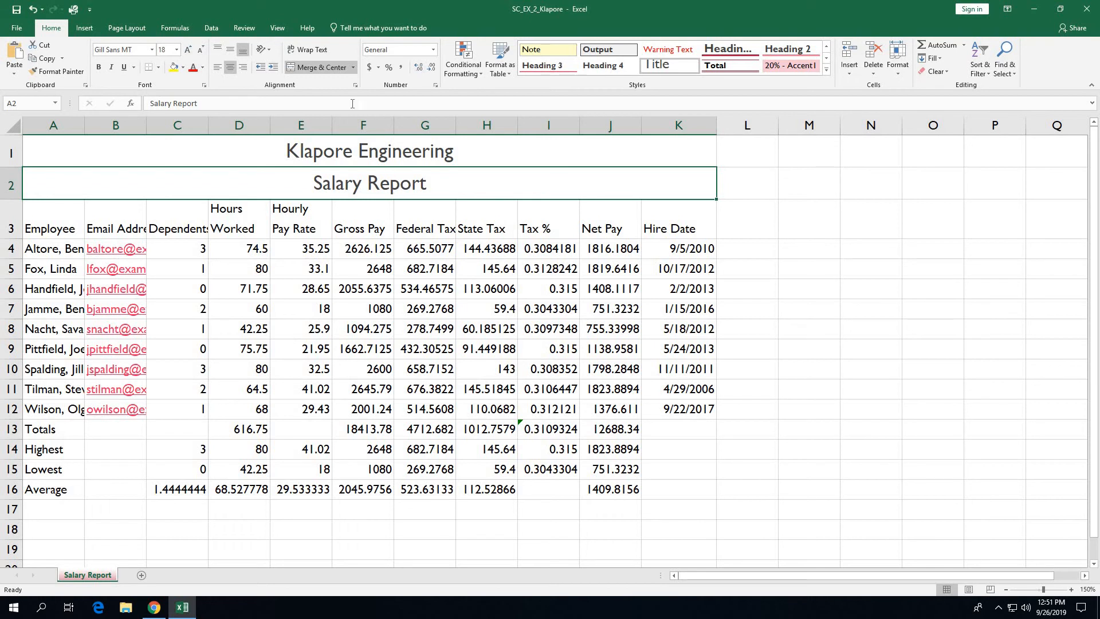
{"action": "left_click", "coordinate": [201, 51]}
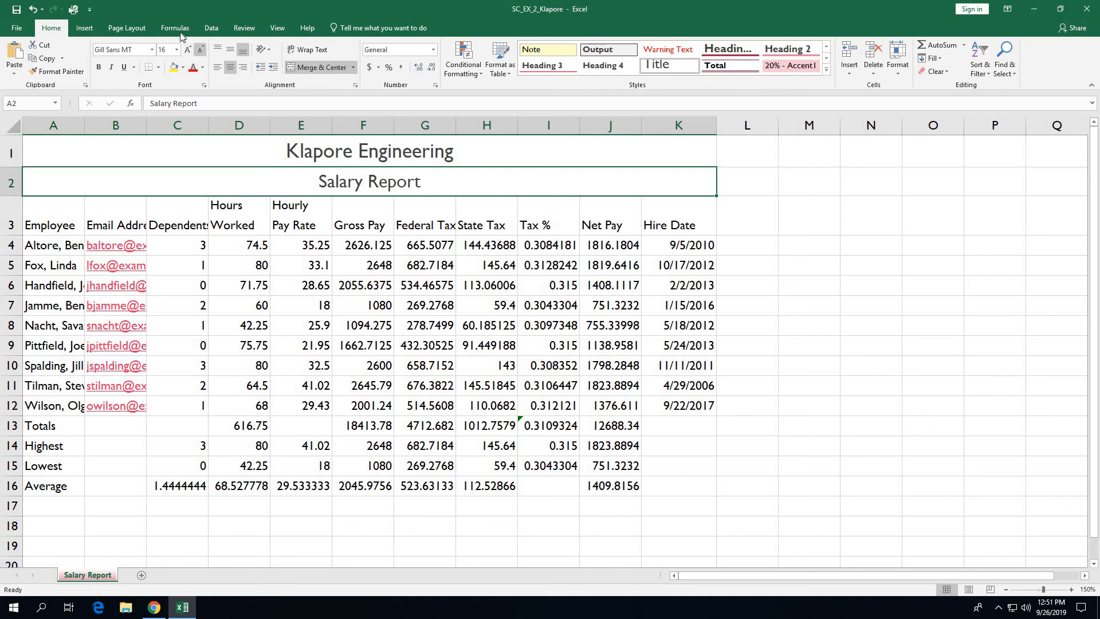
Step: Select the title rows A1:A2 and bring up the Fill Color palette
{"action": "left_click_drag", "start_coordinate": [43, 153], "coordinate": [45, 176]}
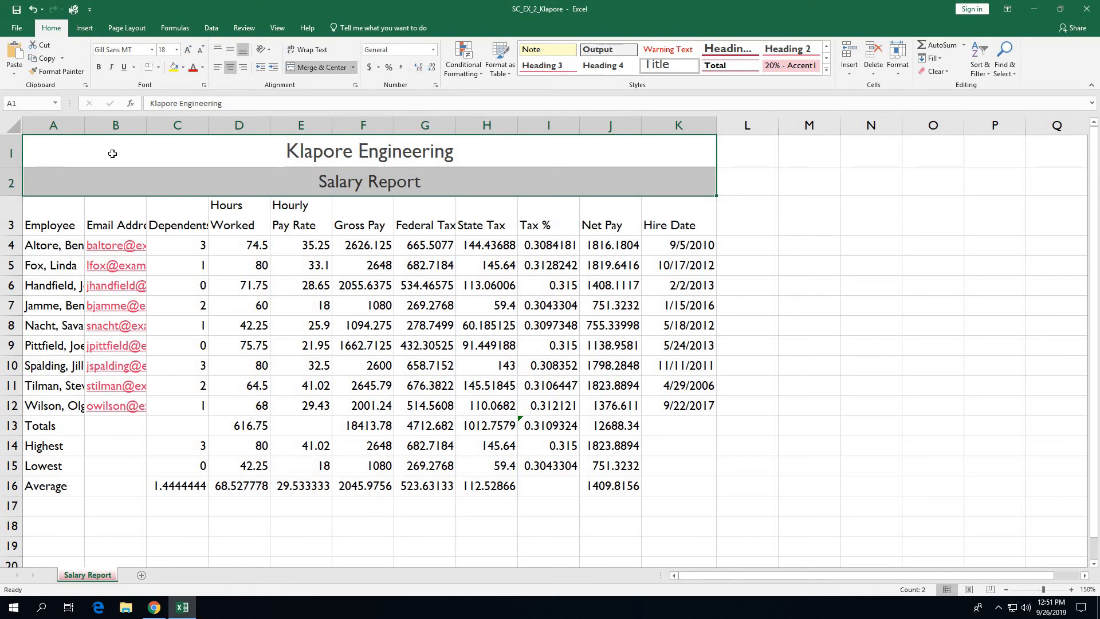
{"action": "left_click", "coordinate": [183, 70]}
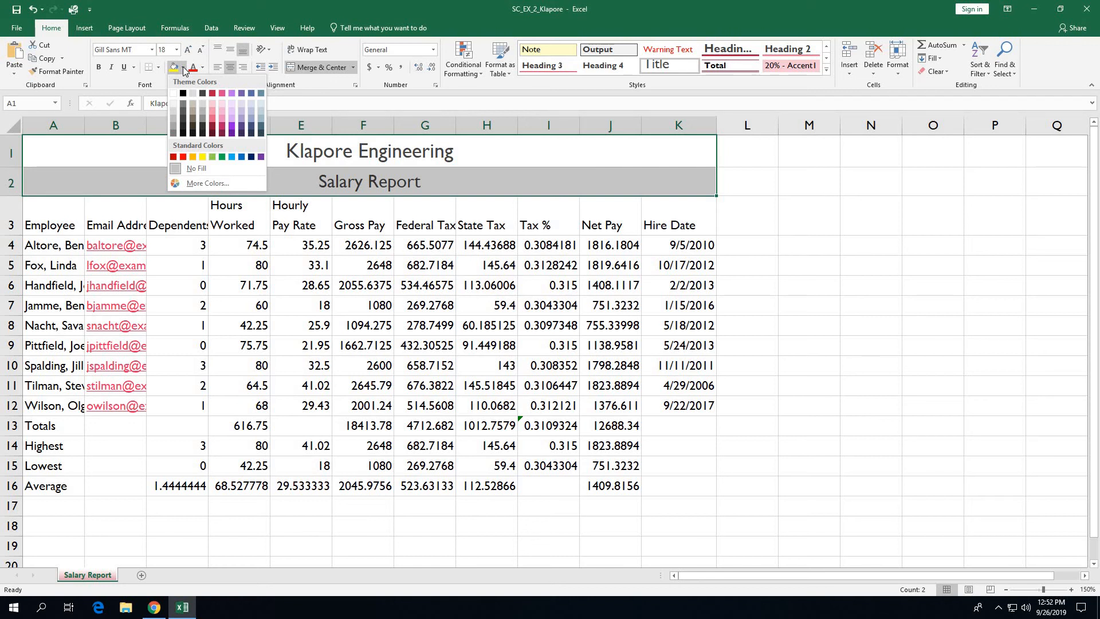
Step: Fill the titles with Indigo, Accent 5, Lighter 80% and add Outside Borders
{"action": "left_click", "coordinate": [252, 104]}
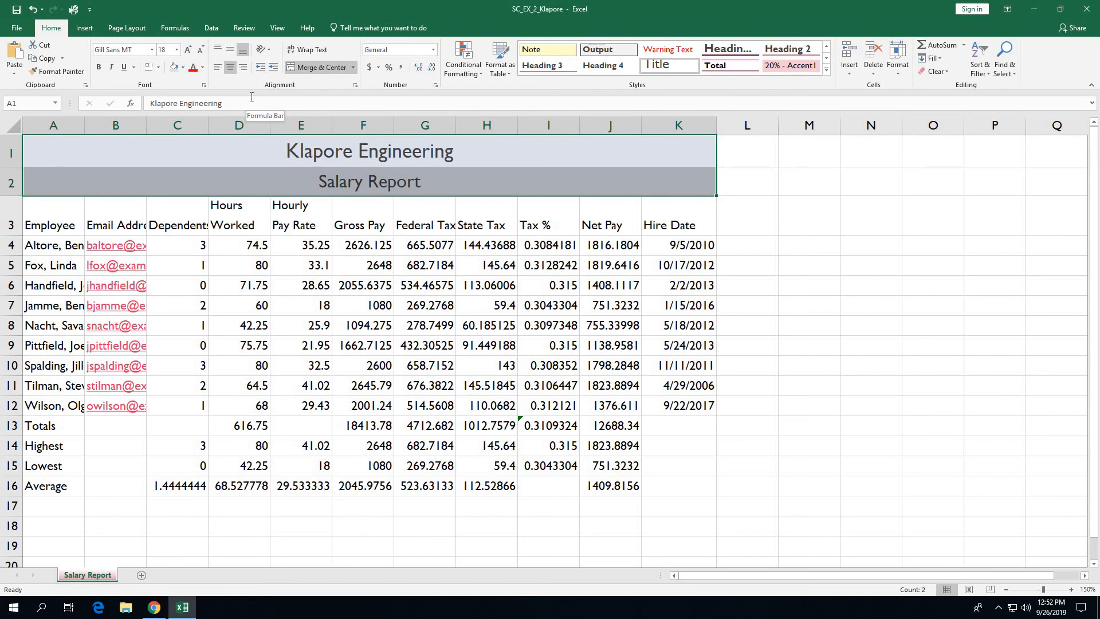
{"action": "left_click", "coordinate": [159, 68]}
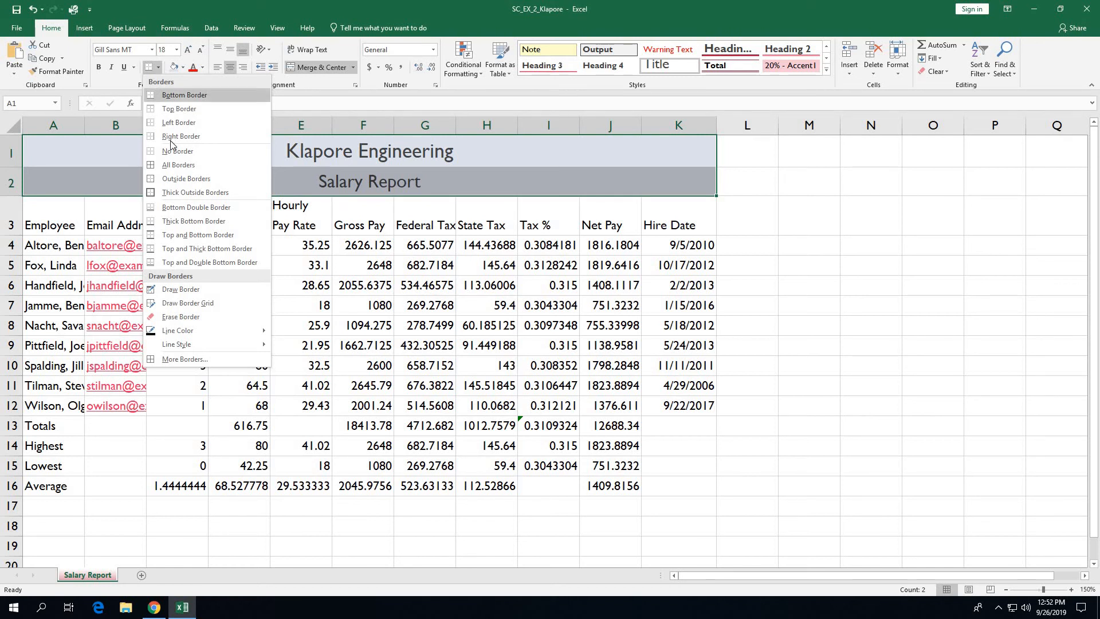
{"action": "left_click", "coordinate": [168, 179]}
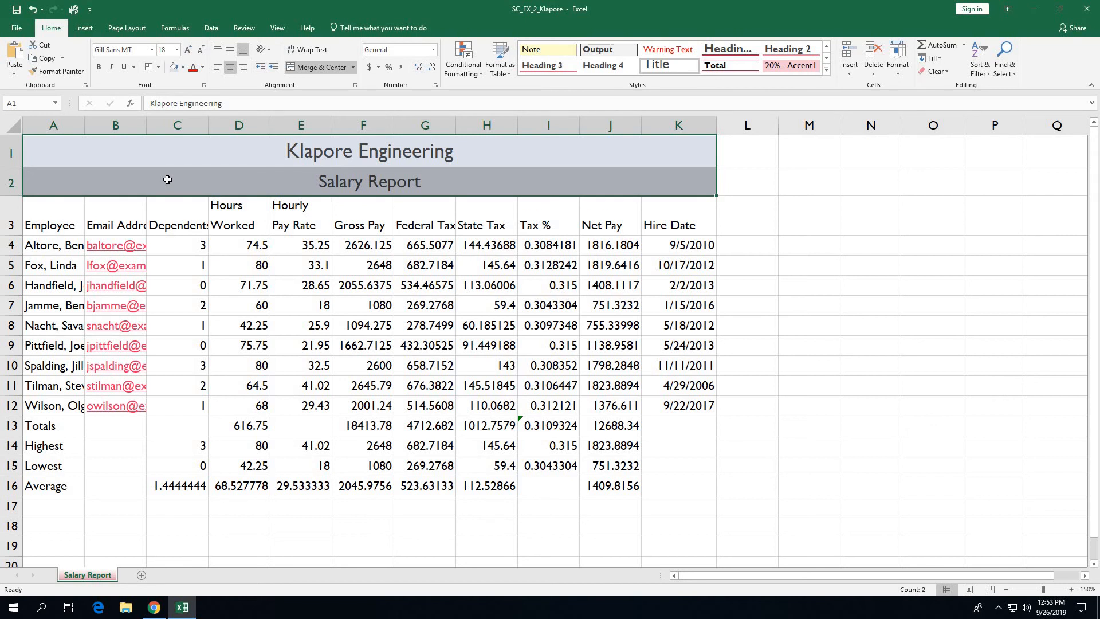
{"action": "left_click", "coordinate": [55, 512]}
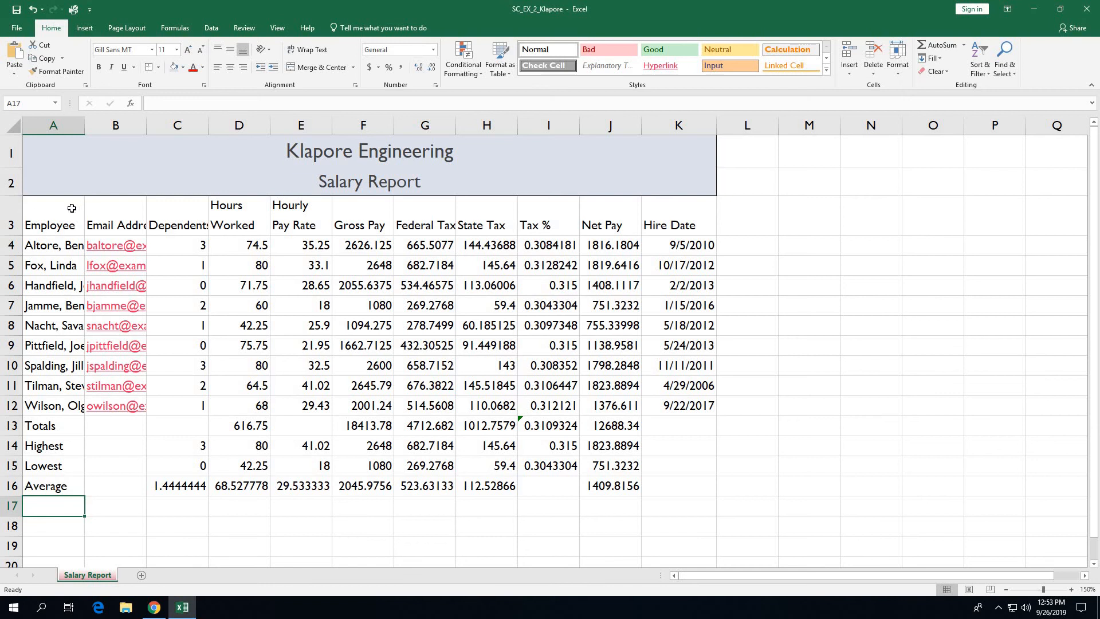
Step: Style the headers A3:K3 with Heading 3 and centre their labels
{"action": "left_click_drag", "start_coordinate": [63, 213], "coordinate": [691, 229]}
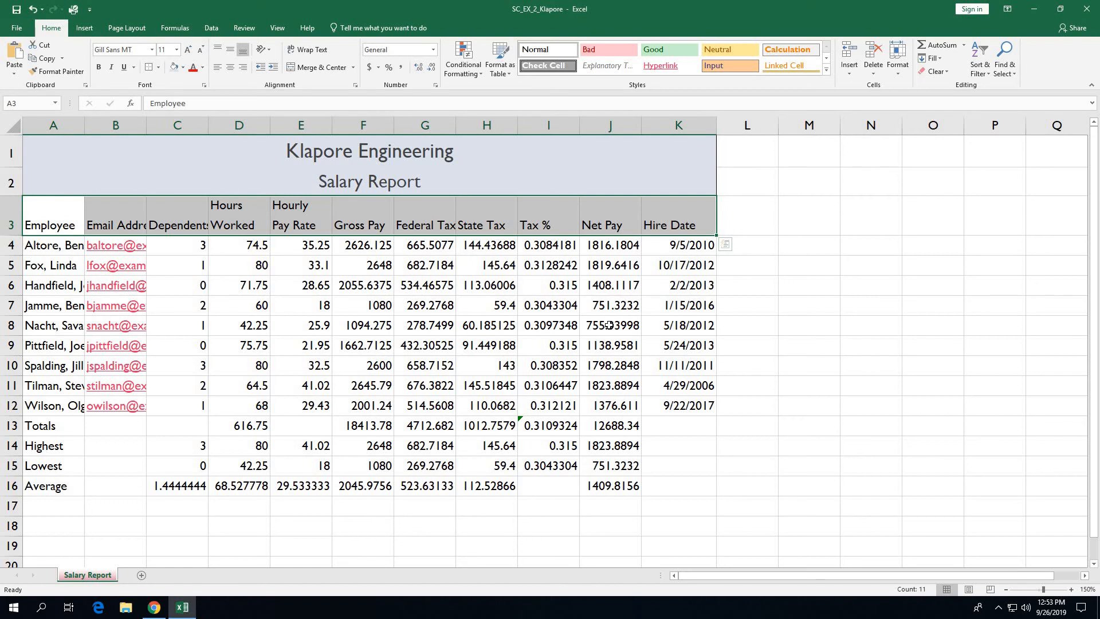
{"action": "left_click", "coordinate": [827, 71]}
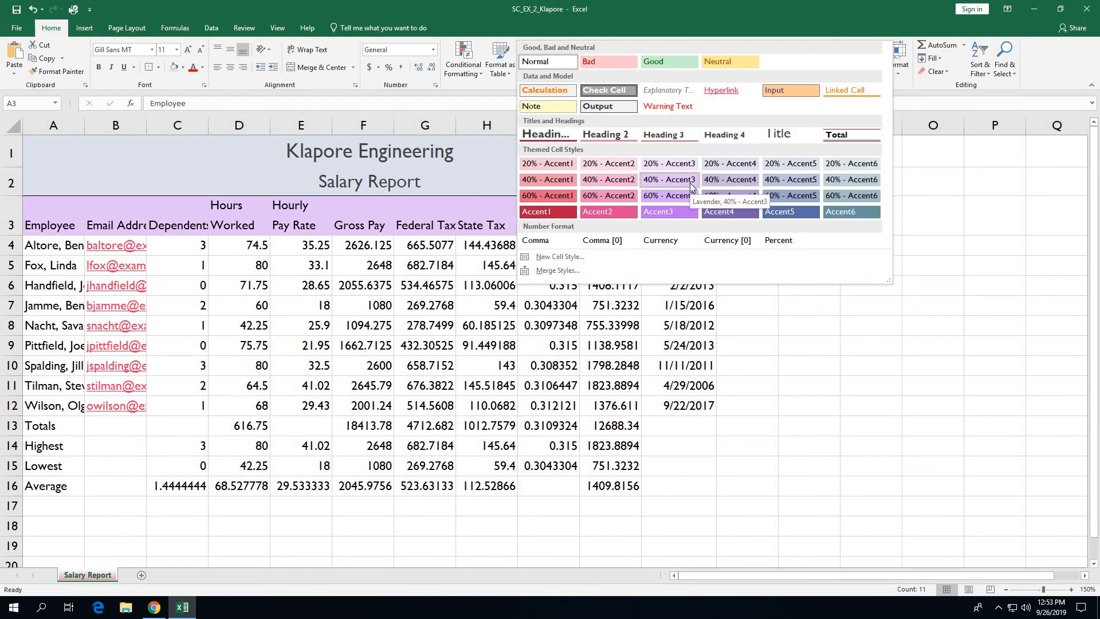
{"action": "left_click", "coordinate": [676, 135]}
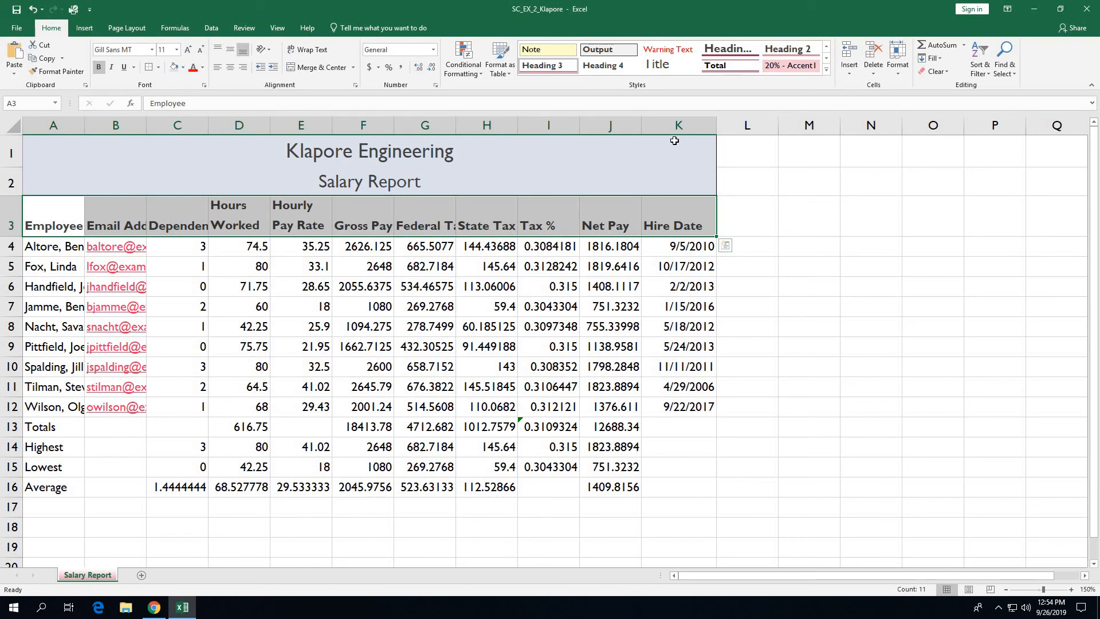
{"action": "left_click", "coordinate": [231, 70]}
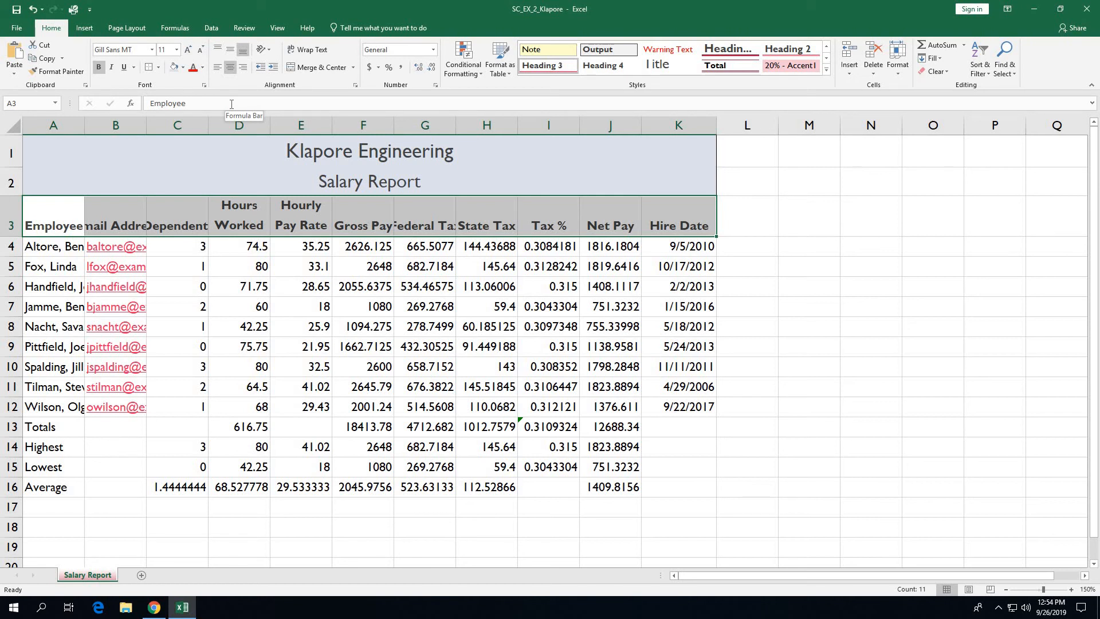
Step: Give the Totals row A13:K13 the Total cell style
{"action": "left_click", "coordinate": [58, 428]}
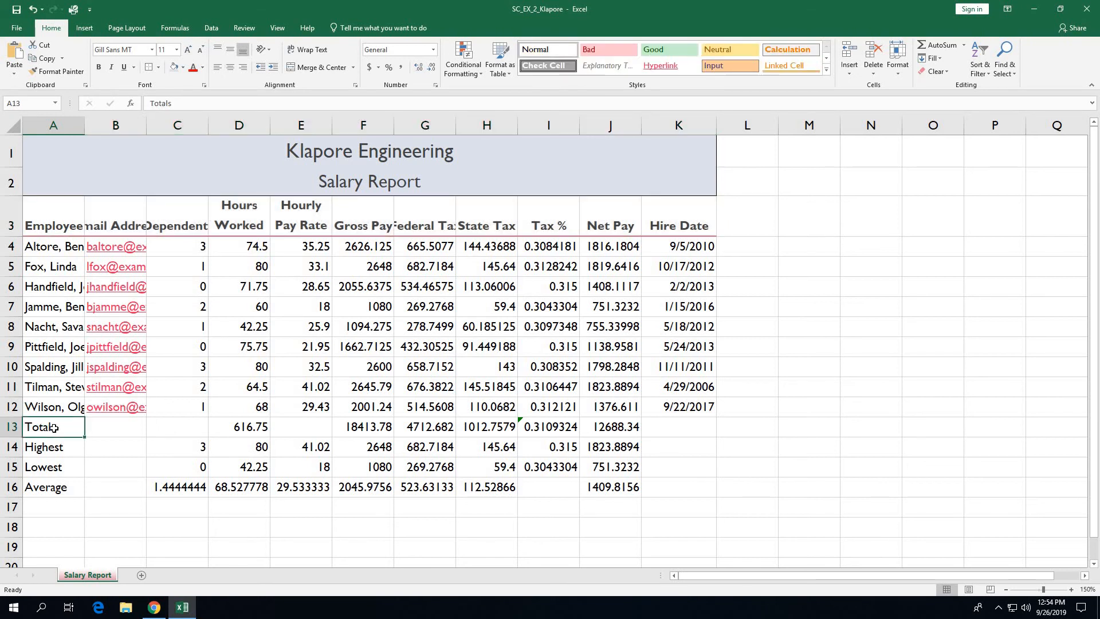
{"action": "left_click_drag", "start_coordinate": [54, 428], "coordinate": [671, 433]}
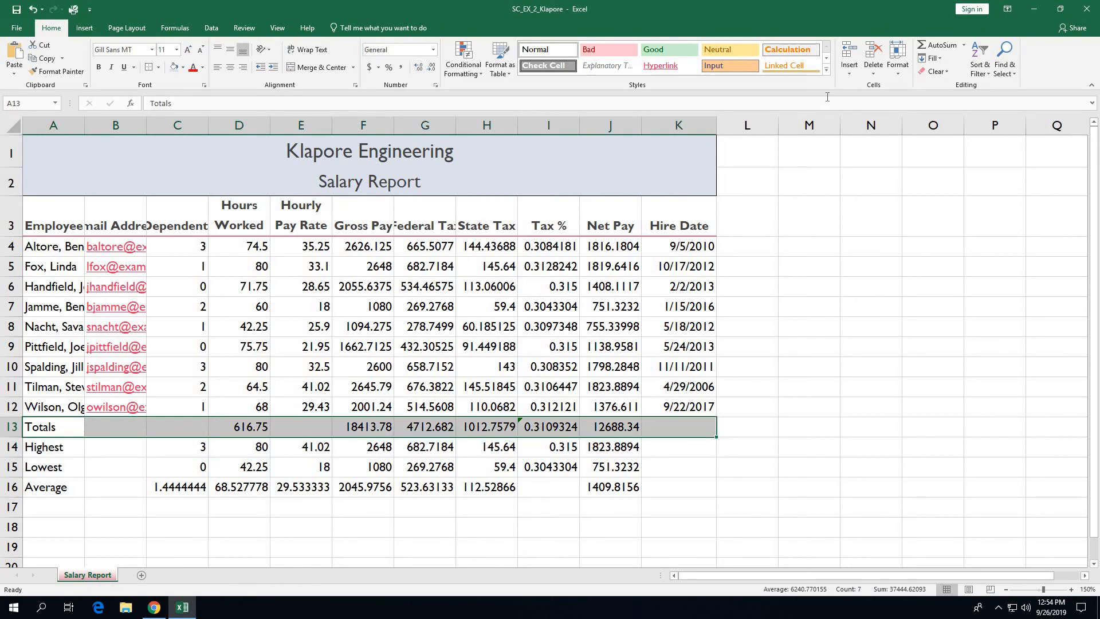
{"action": "left_click", "coordinate": [826, 70]}
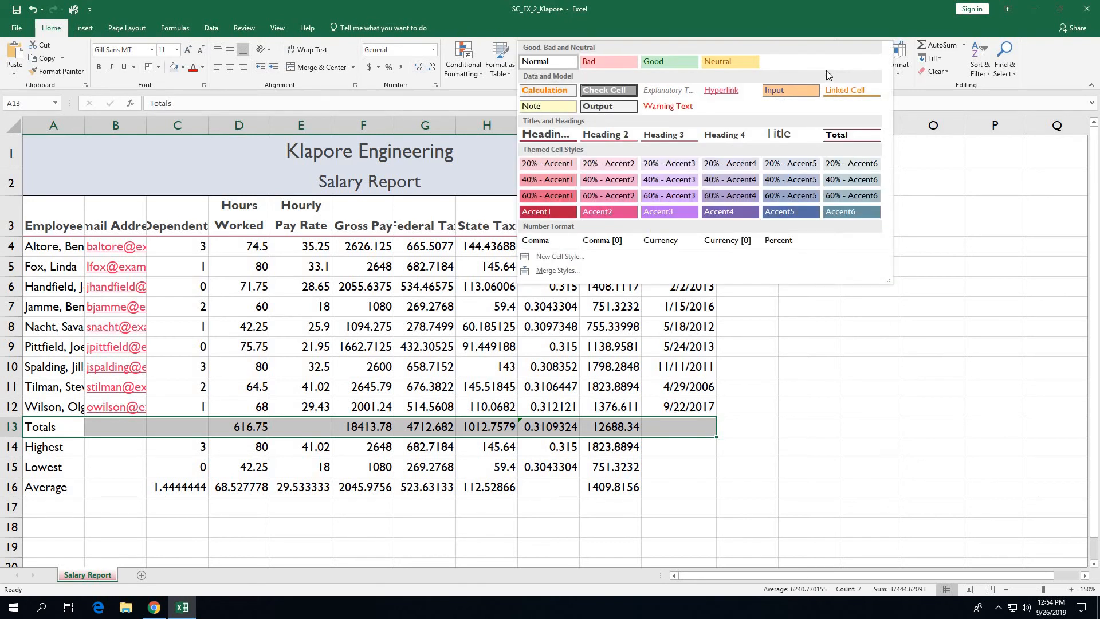
{"action": "left_click", "coordinate": [837, 137]}
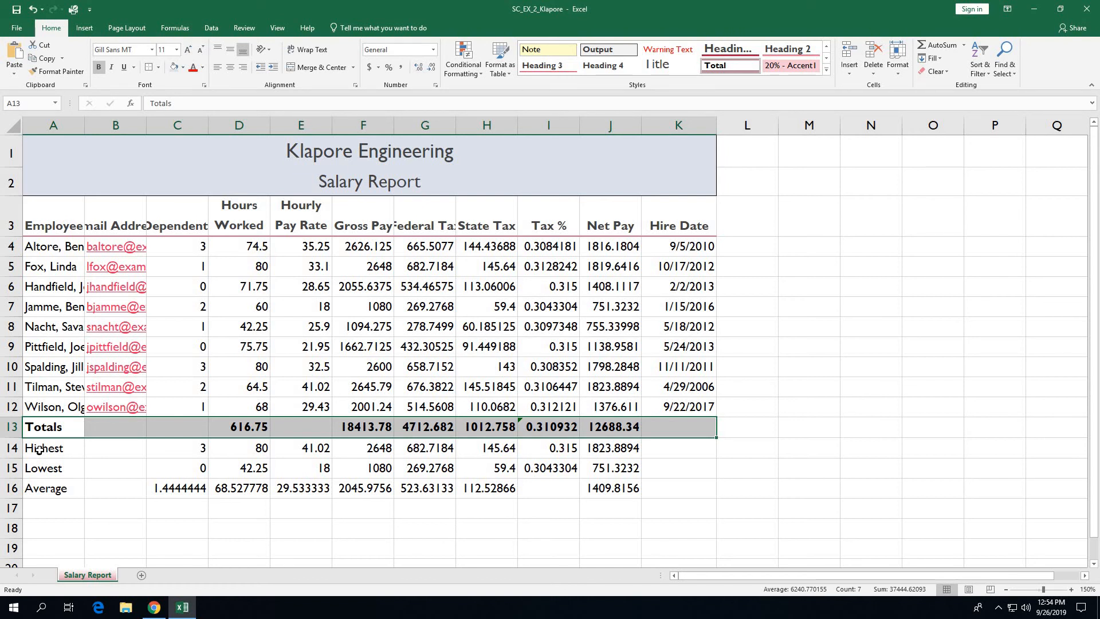
Step: Bold the Highest, Lowest and Average labels in A14:A16
{"action": "left_click_drag", "start_coordinate": [38, 450], "coordinate": [36, 490]}
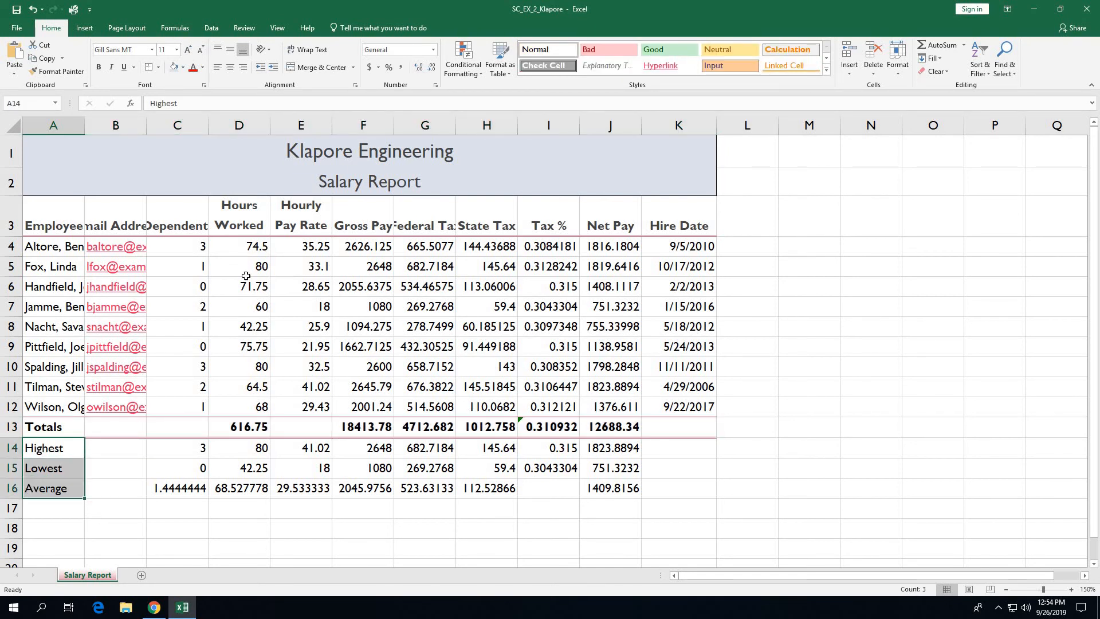
{"action": "left_click", "coordinate": [99, 67]}
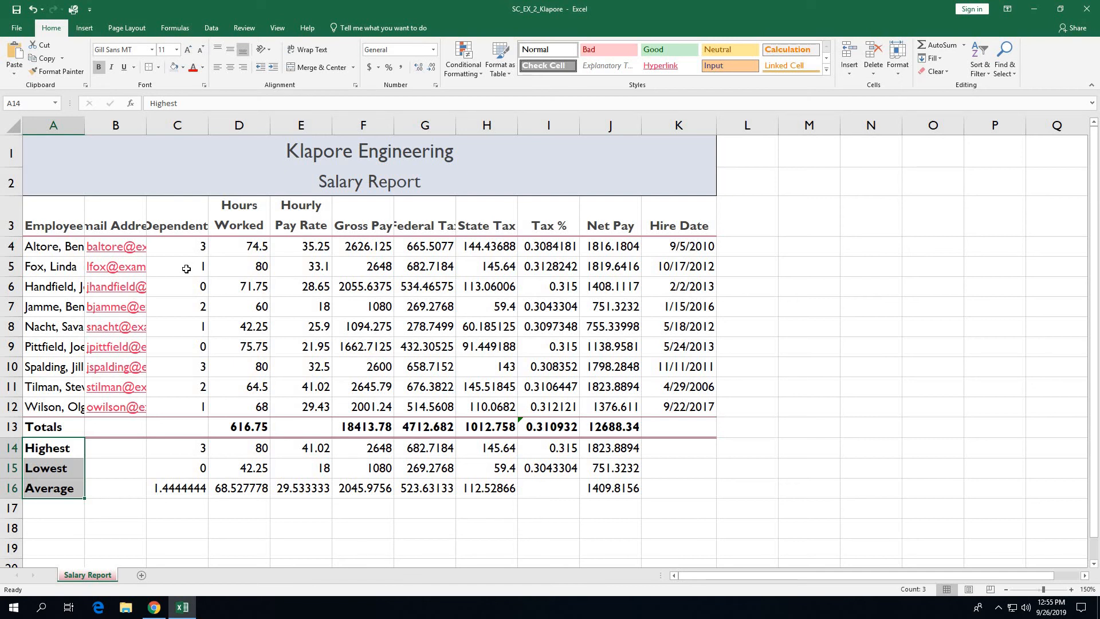
Step: Format the hire dates in K4:K12 with the 3/14/12 short date type
{"action": "left_click_drag", "start_coordinate": [695, 245], "coordinate": [690, 266]}
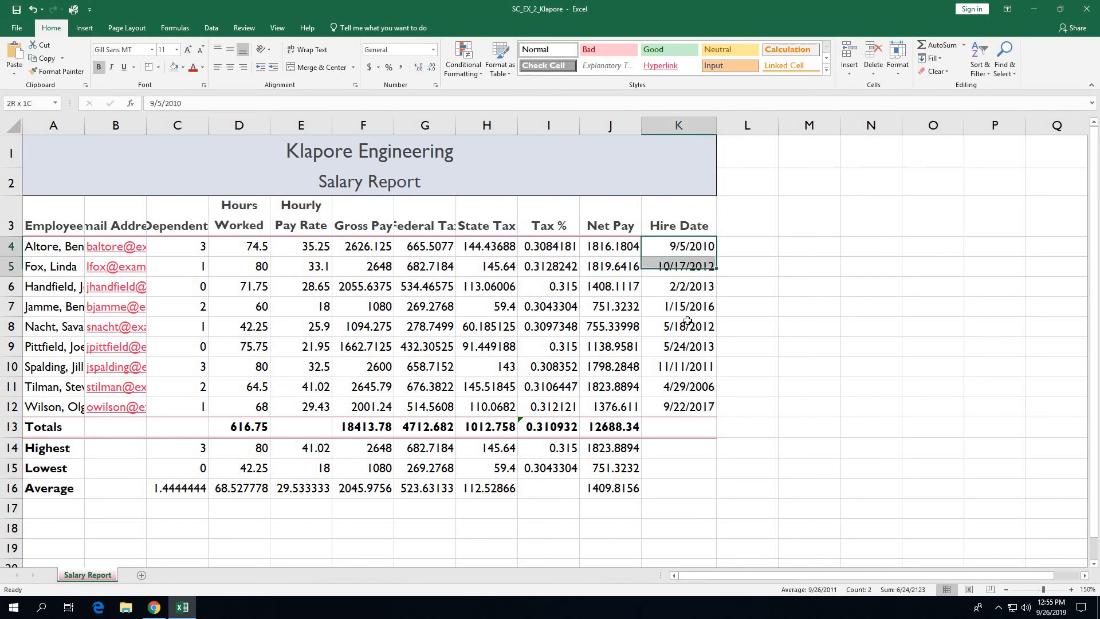
{"action": "left_click_drag", "start_coordinate": [688, 321], "coordinate": [685, 409]}
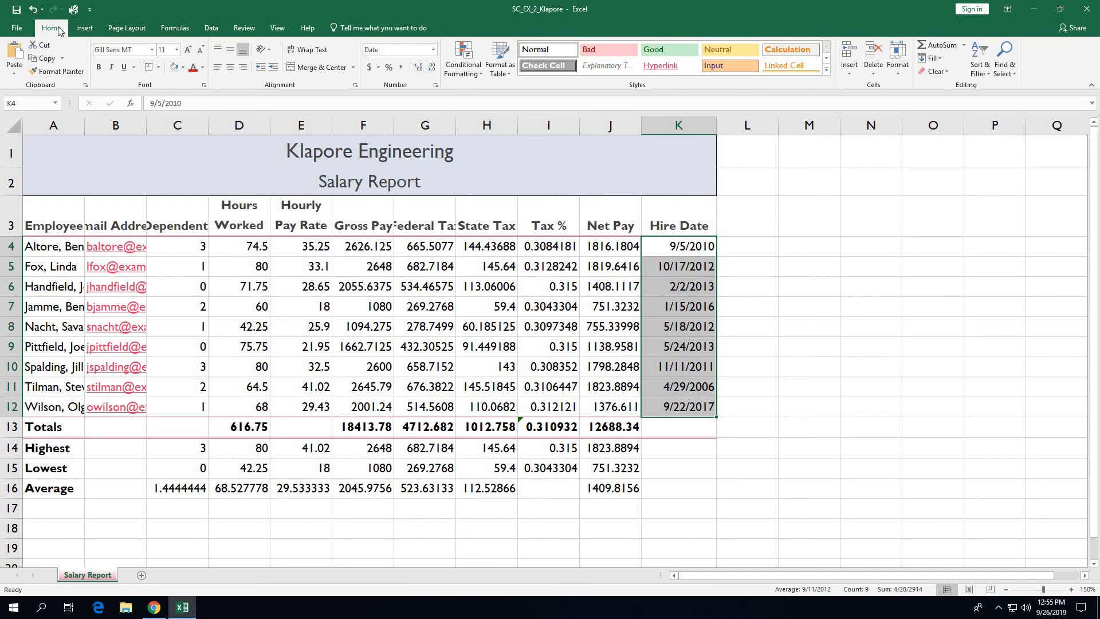
{"action": "left_click", "coordinate": [436, 85]}
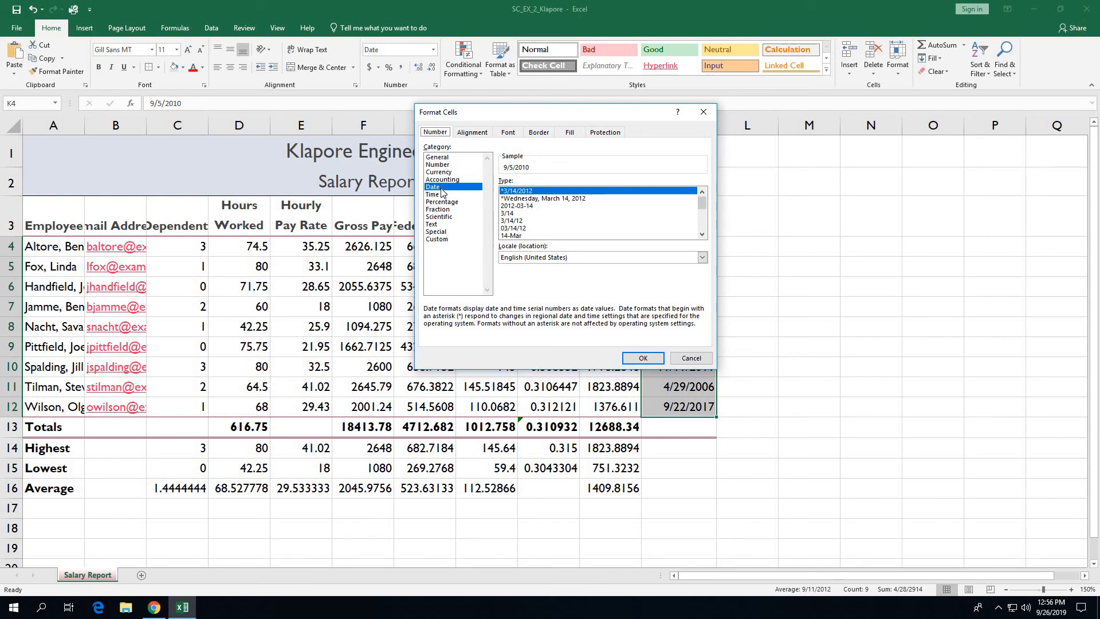
{"action": "left_click", "coordinate": [508, 221]}
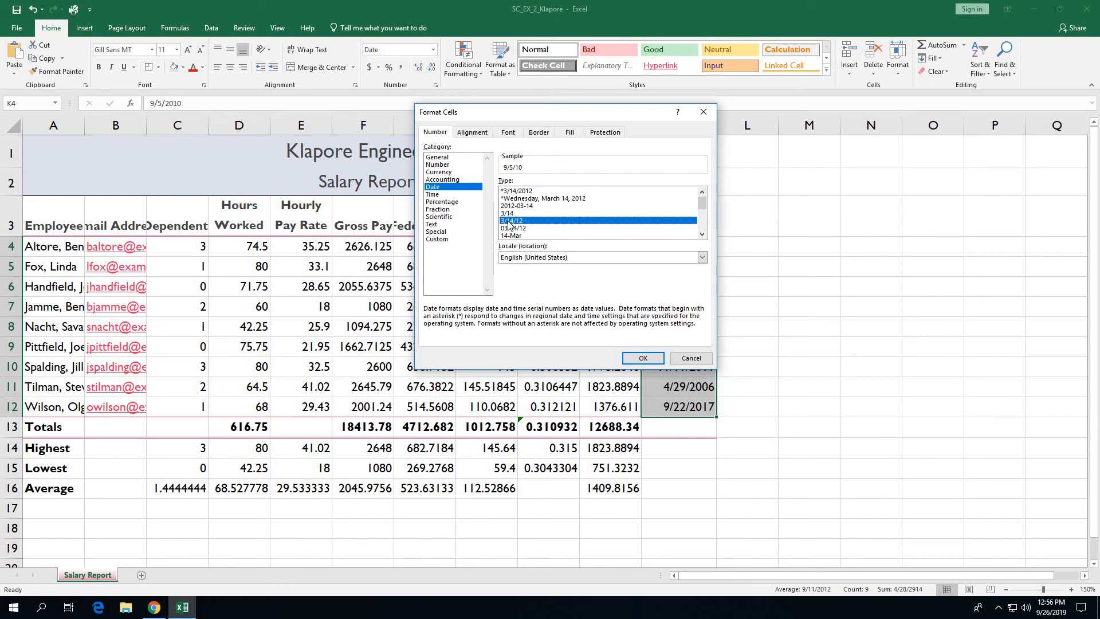
{"action": "left_click", "coordinate": [642, 359]}
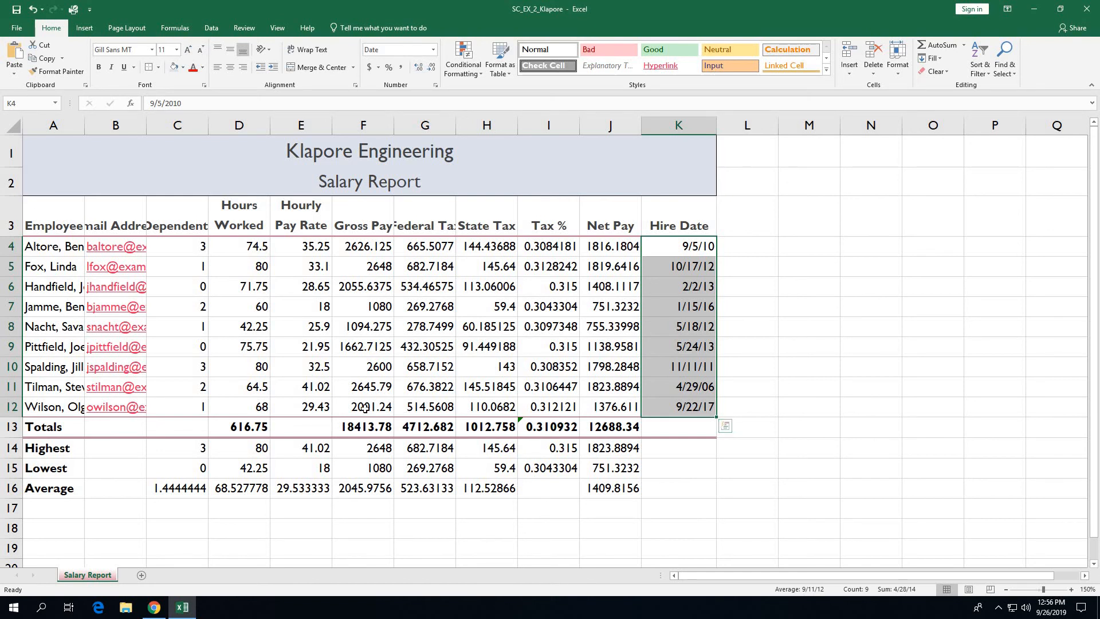
Step: Centre the Dependents values in C4:C16, then click E4 to deselect
{"action": "left_click_drag", "start_coordinate": [185, 246], "coordinate": [180, 491]}
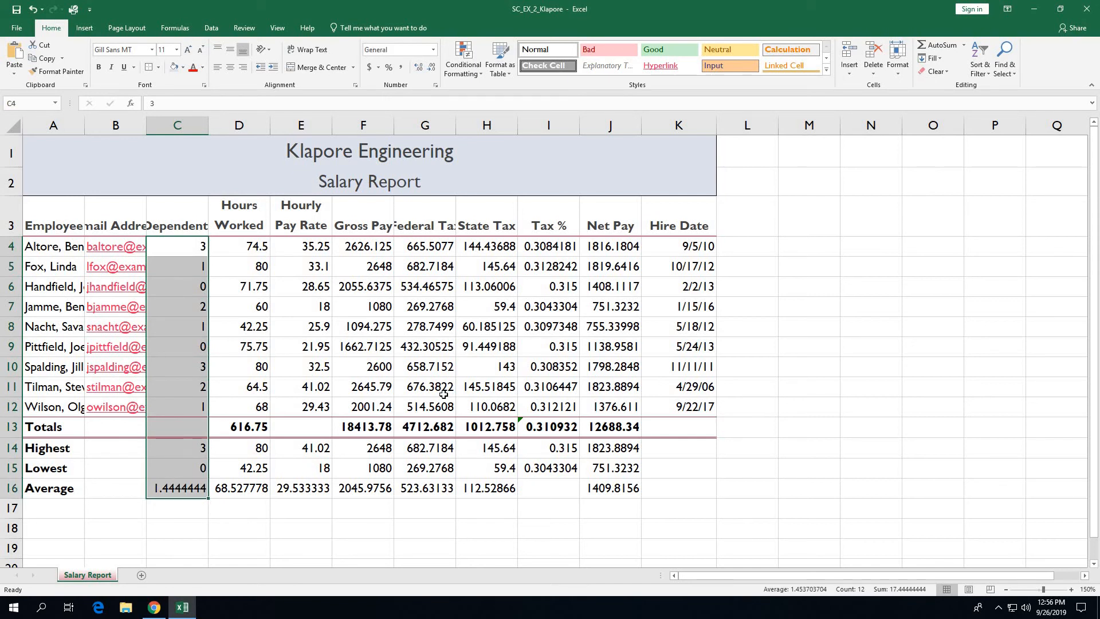
{"action": "left_click", "coordinate": [229, 69]}
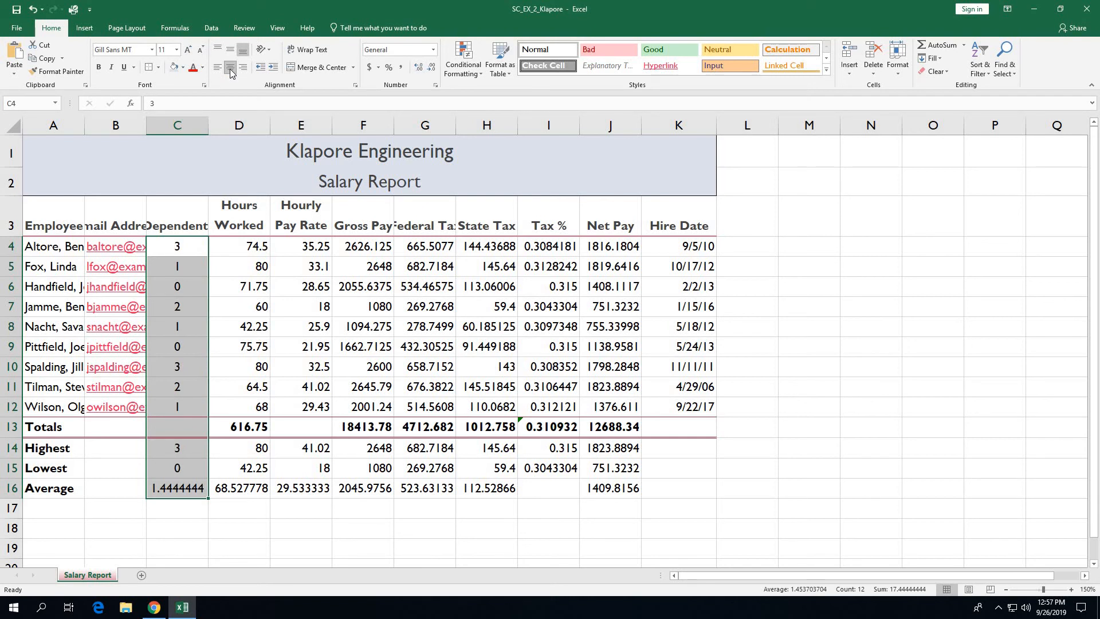
{"action": "left_click", "coordinate": [309, 249]}
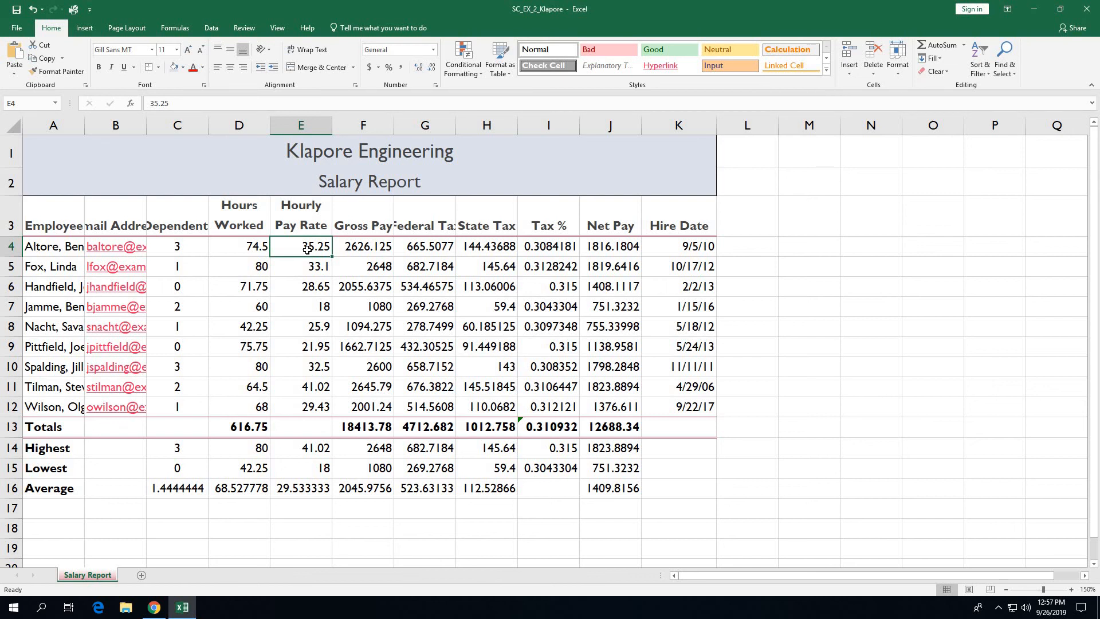
Step: Apply Accounting format to row 4 and row 13 pay, tax and Net Pay amounts, e.g. $ 12,688.34
{"action": "left_click_drag", "start_coordinate": [314, 249], "coordinate": [467, 250]}
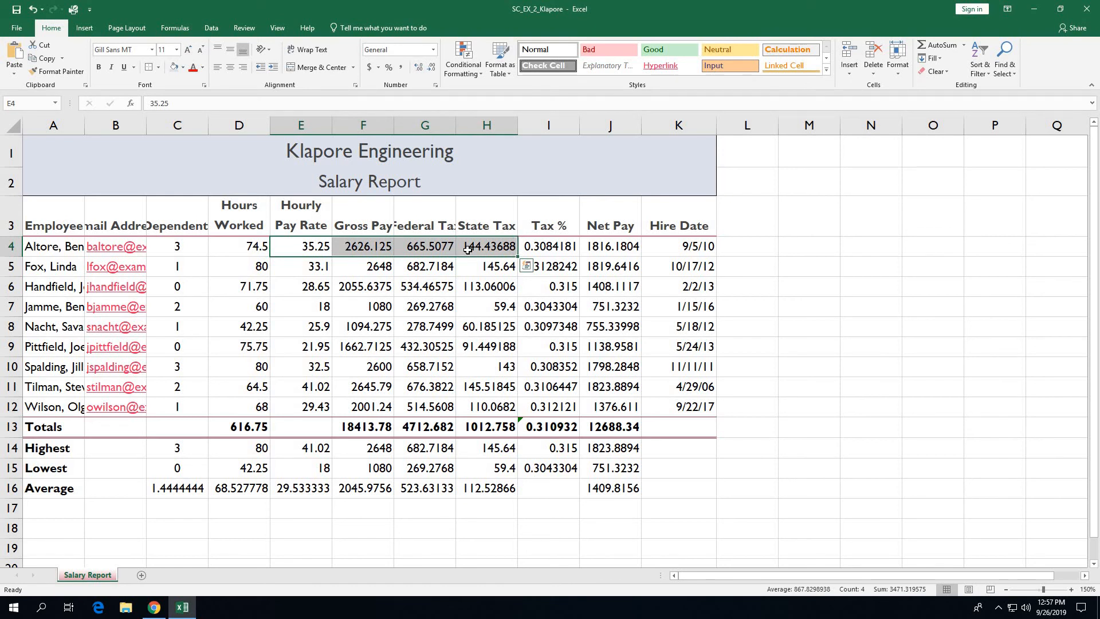
{"action": "left_click", "coordinate": [627, 247], "text": "ctrl"}
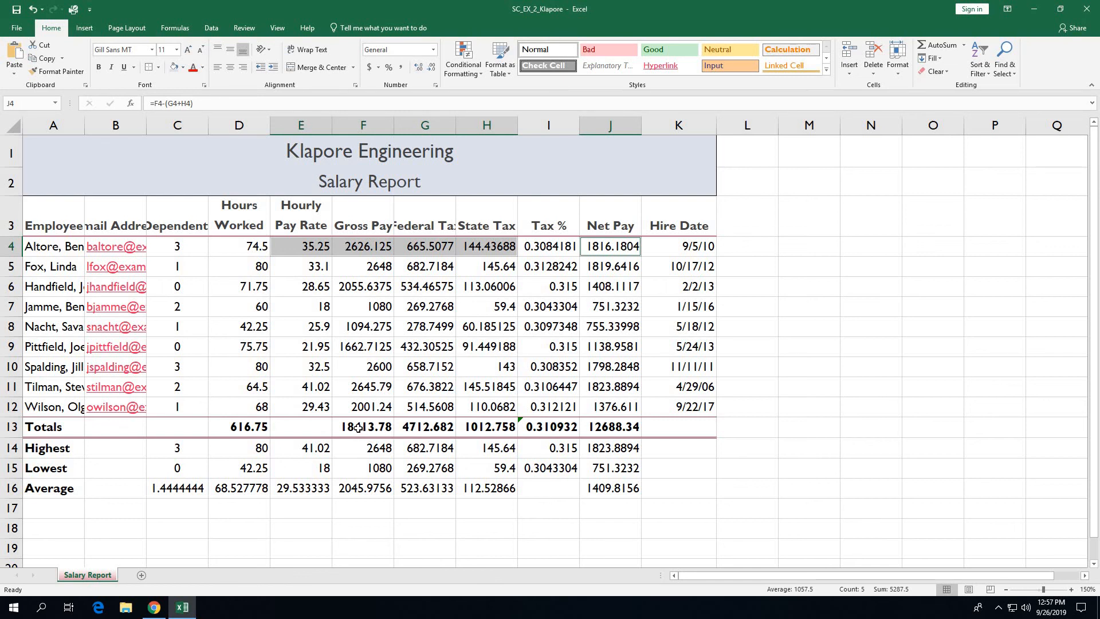
{"action": "left_click_drag", "start_coordinate": [357, 429], "coordinate": [468, 429]}
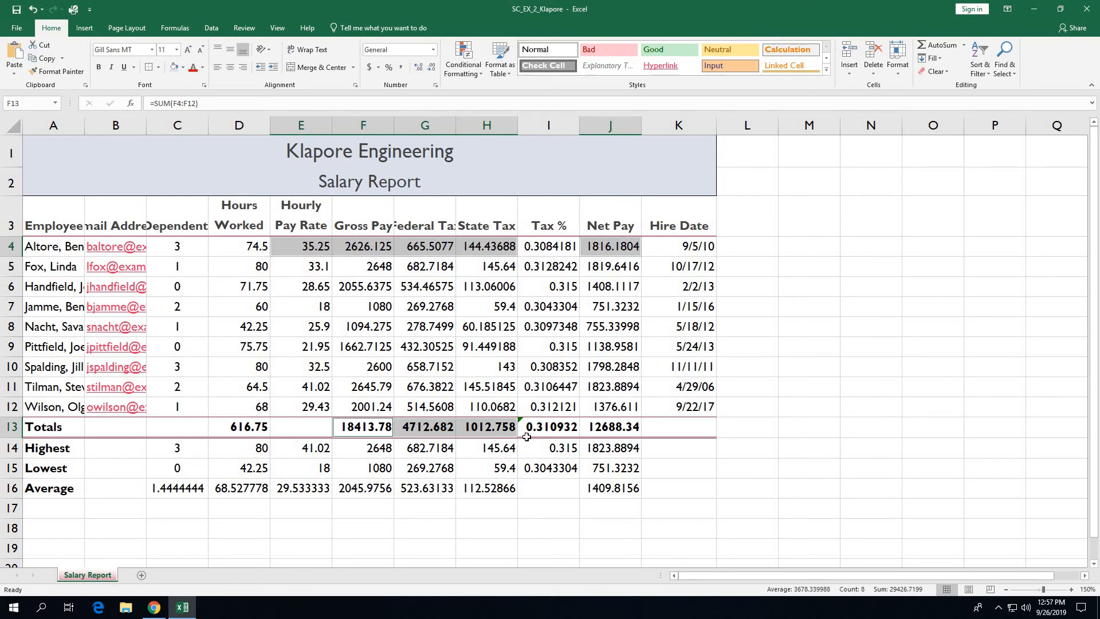
{"action": "left_click", "coordinate": [600, 431], "text": "ctrl"}
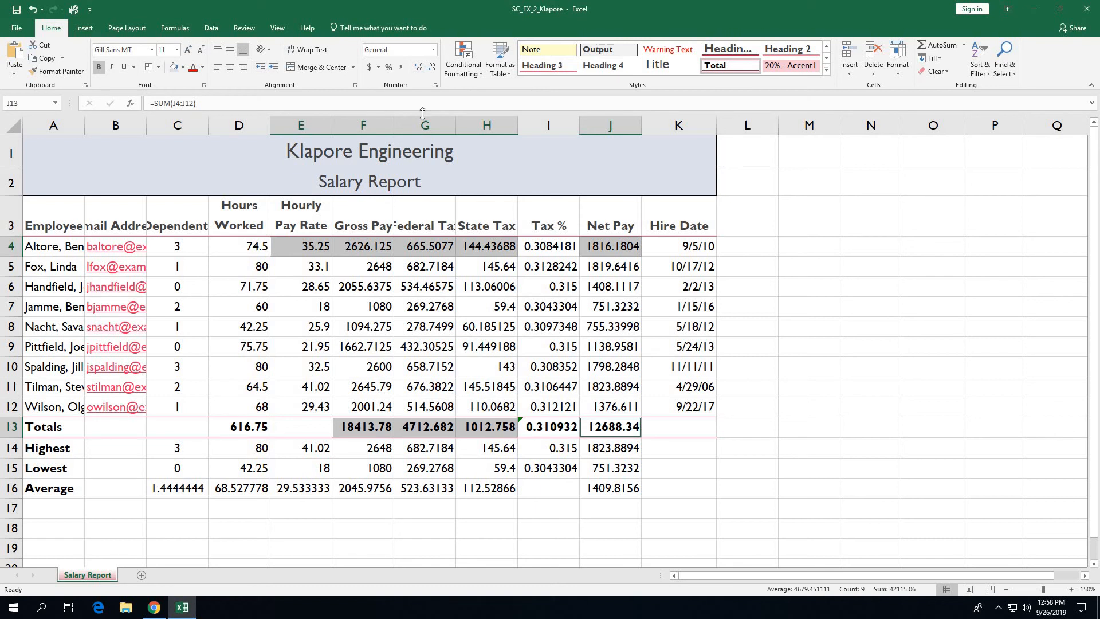
{"action": "left_click", "coordinate": [370, 69]}
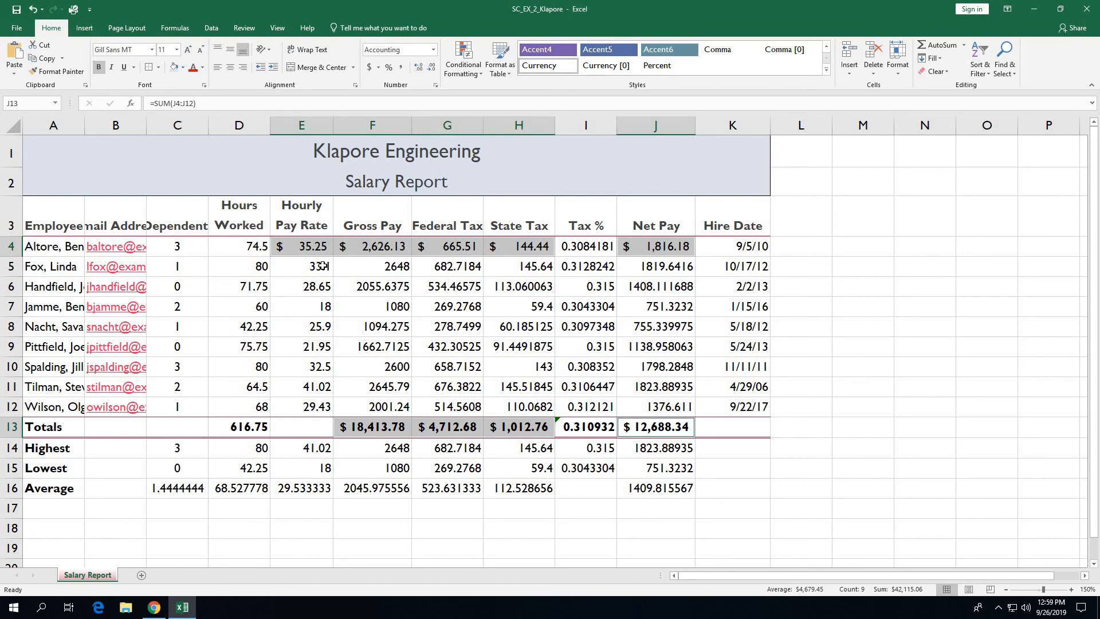
{"action": "left_click_drag", "start_coordinate": [330, 269], "coordinate": [531, 408]}
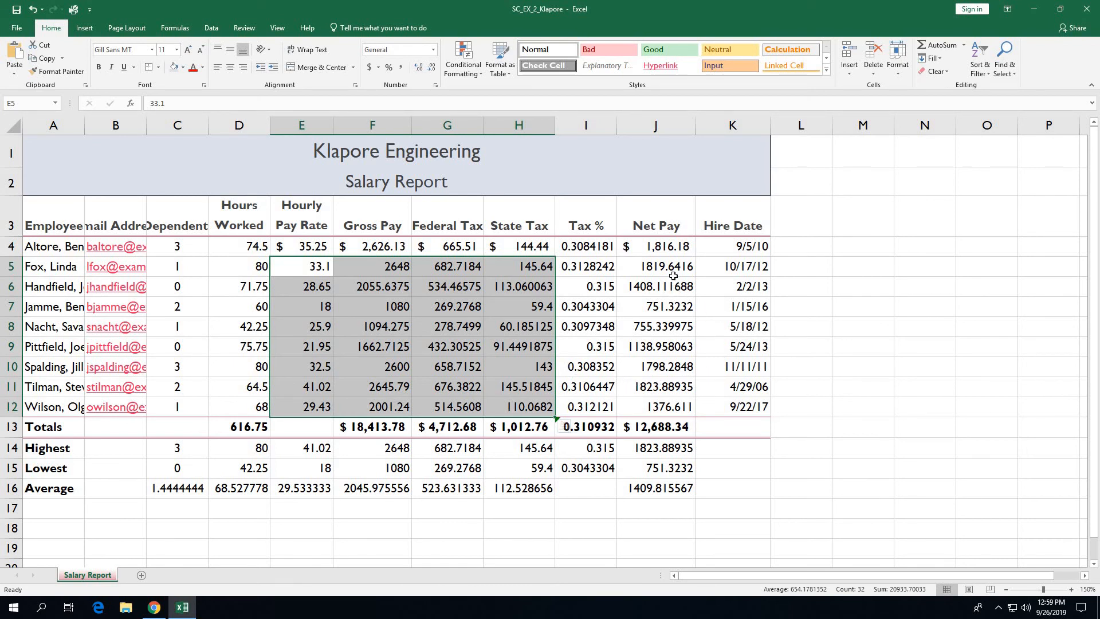
Step: Apply Comma Style to E5:H12 and J5:J12, showing two decimals like 2,648.00
{"action": "left_click_drag", "start_coordinate": [674, 270], "coordinate": [680, 404], "text": "ctrl"}
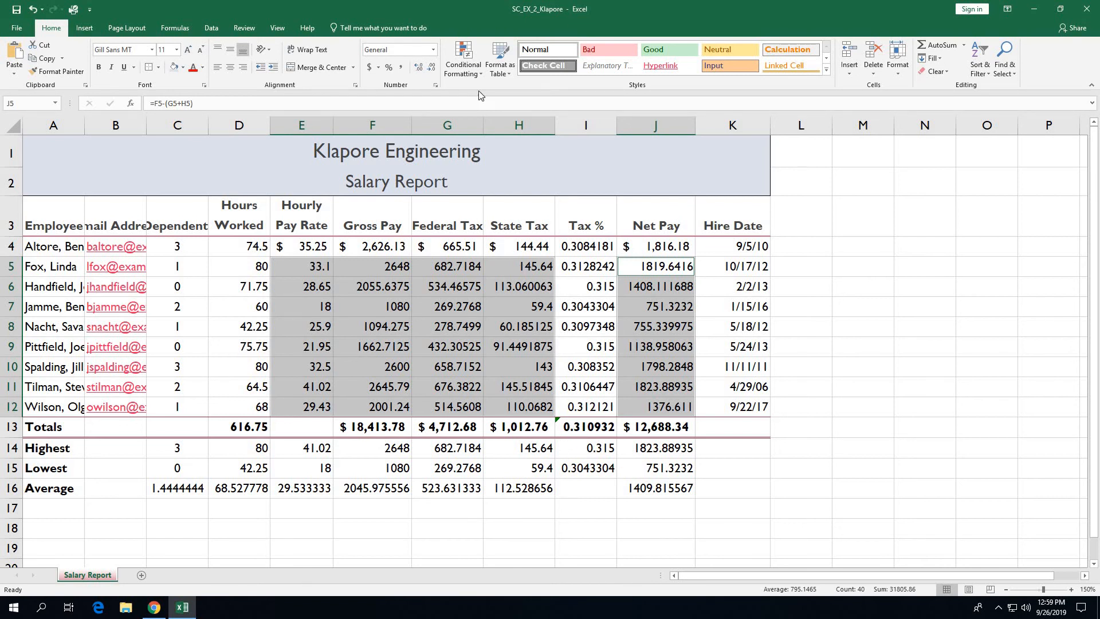
{"action": "left_click", "coordinate": [402, 70]}
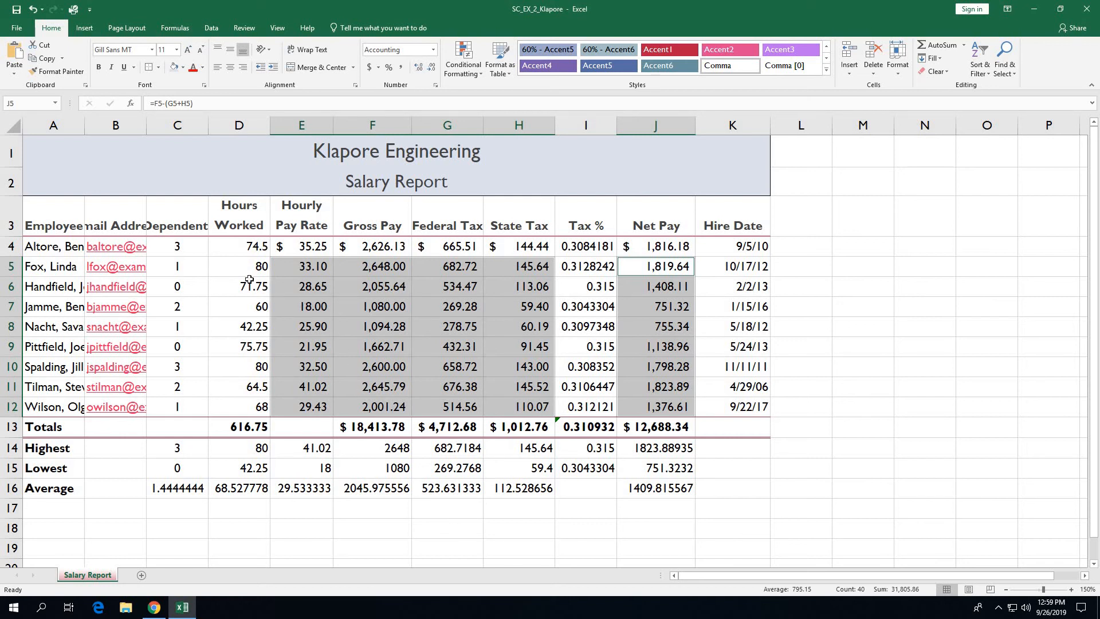
{"action": "left_click_drag", "start_coordinate": [230, 247], "coordinate": [233, 491]}
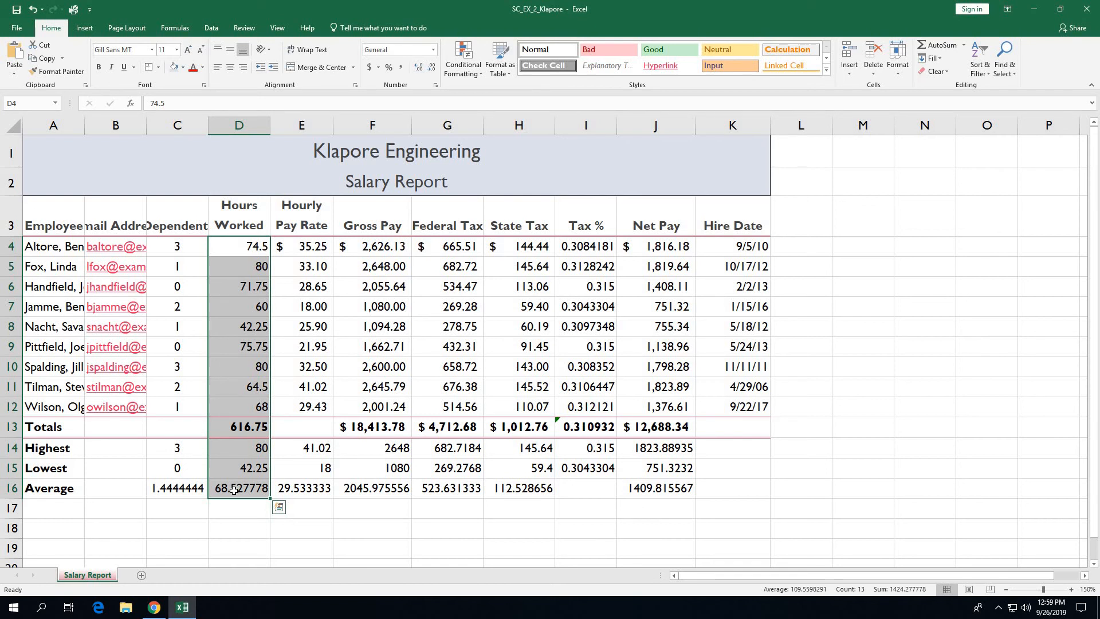
Step: Give Hours Worked D4:D16 Comma Style with two decimals, such as 74.50 and 616.75
{"action": "left_click", "coordinate": [399, 69]}
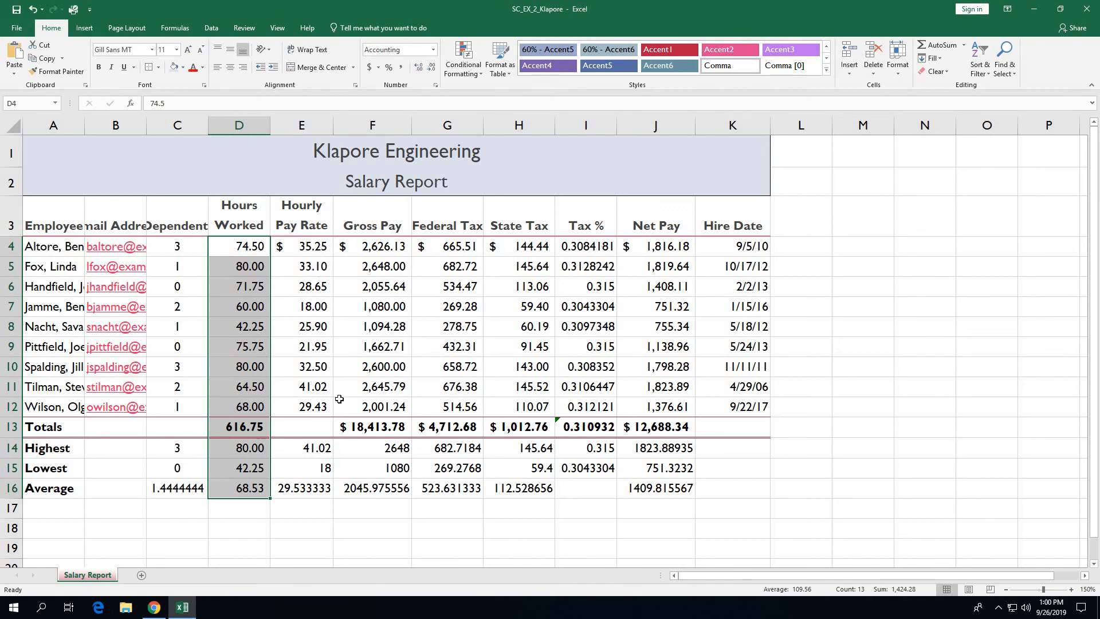
{"action": "left_click", "coordinate": [318, 448]}
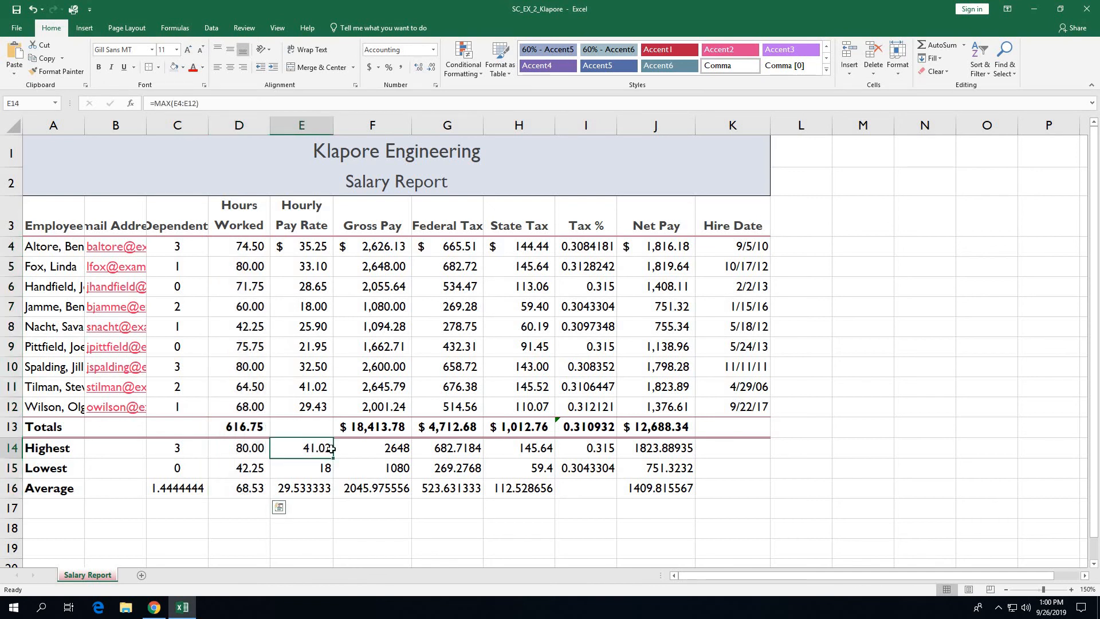
Step: Select the Highest, Lowest and Average figures in E14:H16 together with J14:J16
{"action": "left_click_drag", "start_coordinate": [332, 449], "coordinate": [505, 488]}
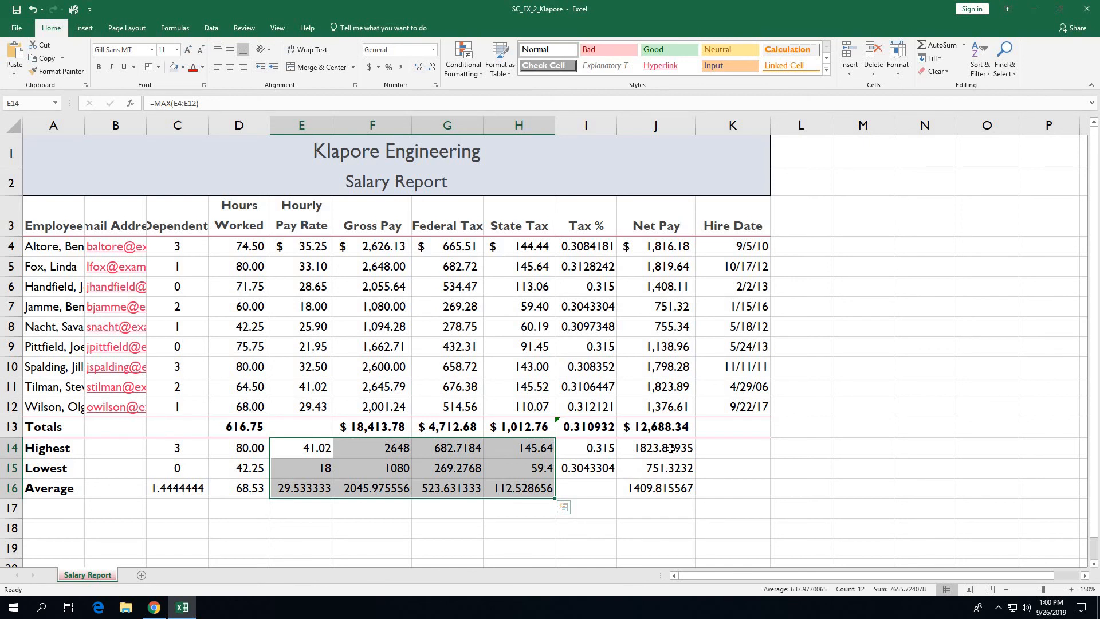
{"action": "left_click_drag", "start_coordinate": [670, 448], "coordinate": [668, 488], "text": "ctrl"}
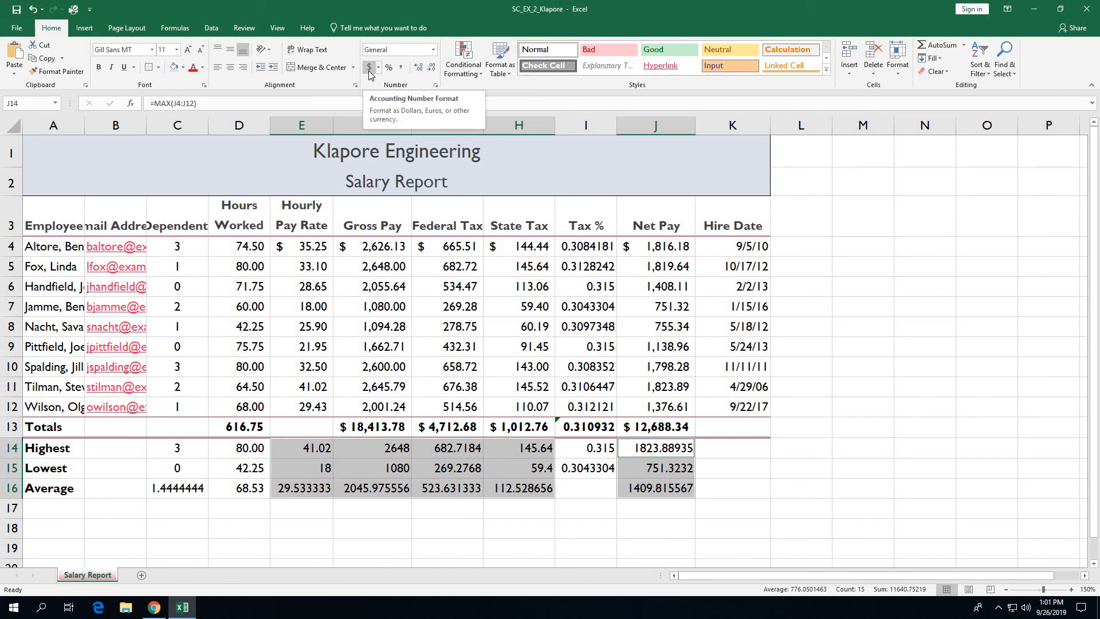
Step: Format the summary figures as Currency with two decimals and ($1,234.10) style negatives
{"action": "left_click", "coordinate": [435, 86]}
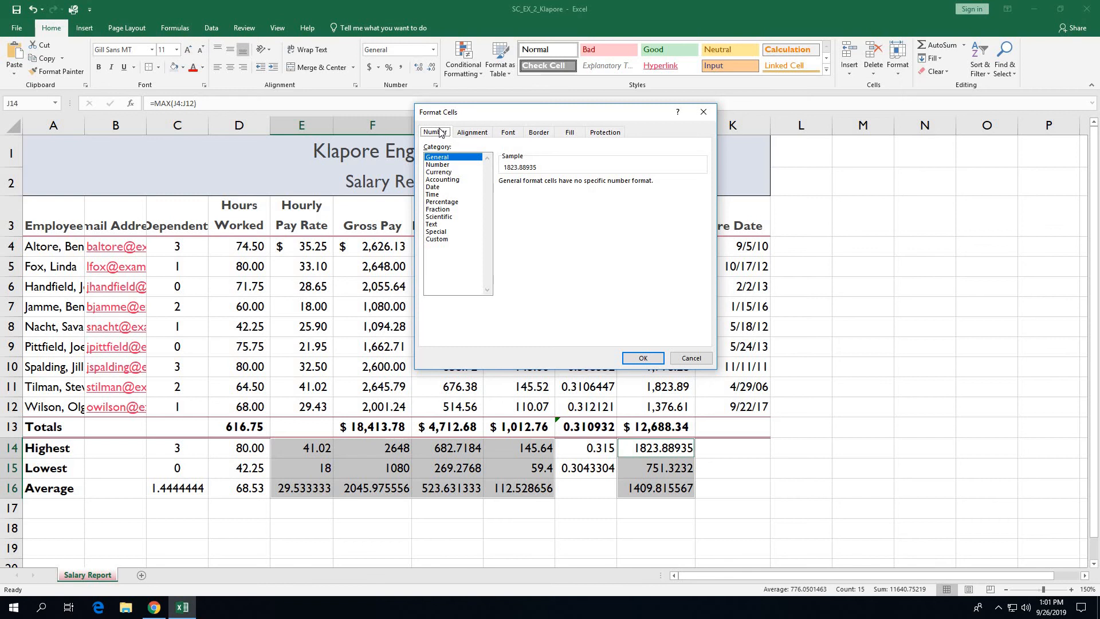
{"action": "left_click", "coordinate": [435, 173]}
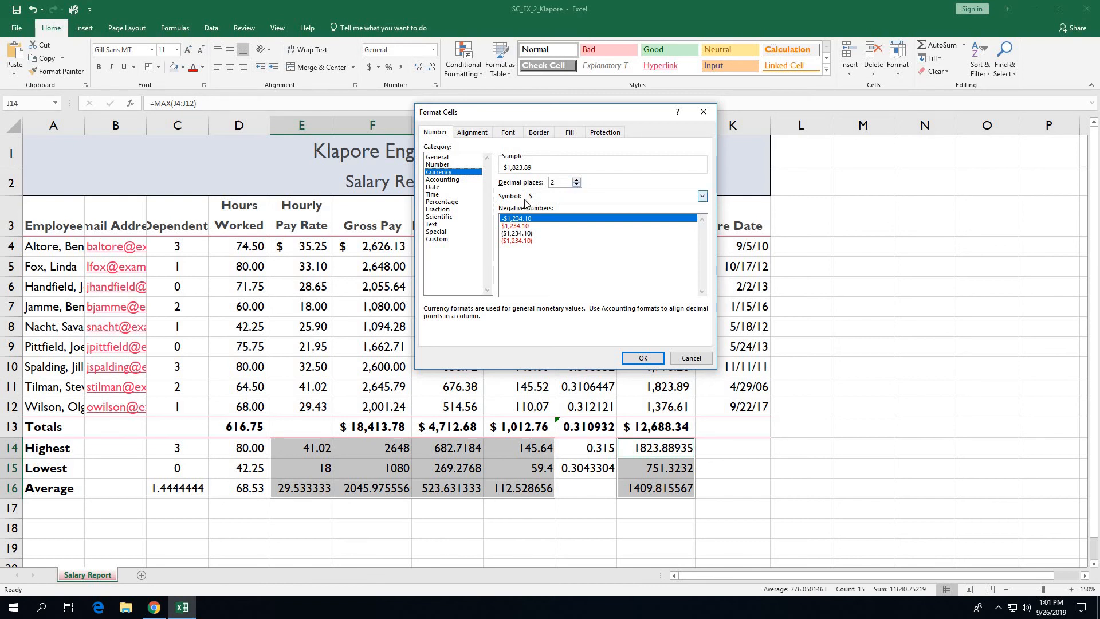
{"action": "left_click", "coordinate": [526, 234]}
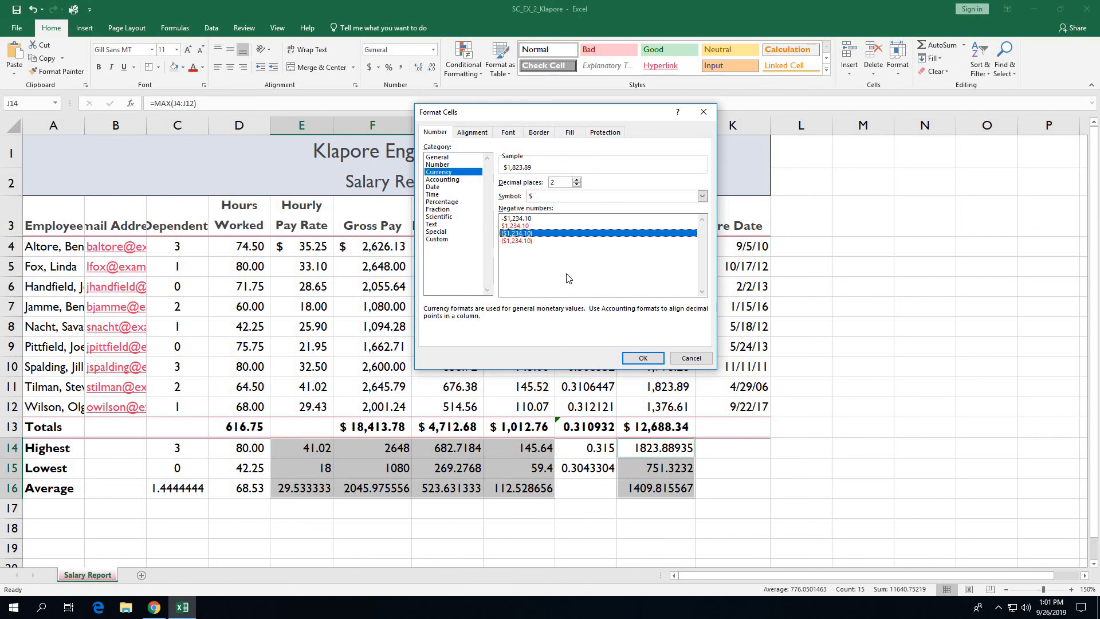
{"action": "left_click", "coordinate": [635, 360]}
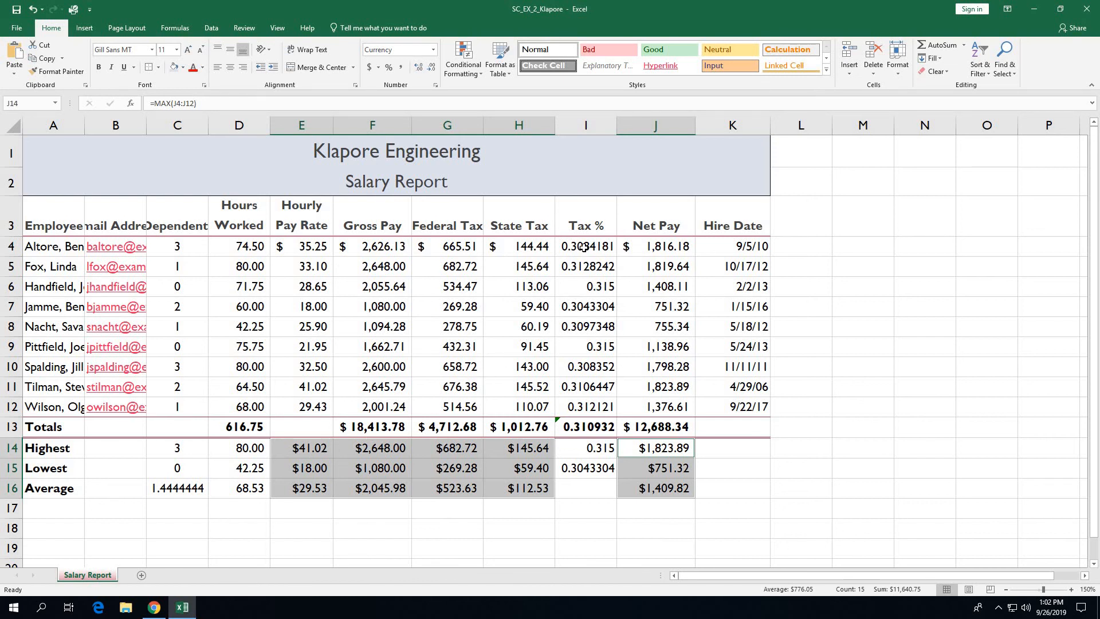
Step: Format Tax % values in I4:I15 as percentages with two decimal places
{"action": "left_click_drag", "start_coordinate": [583, 248], "coordinate": [591, 468]}
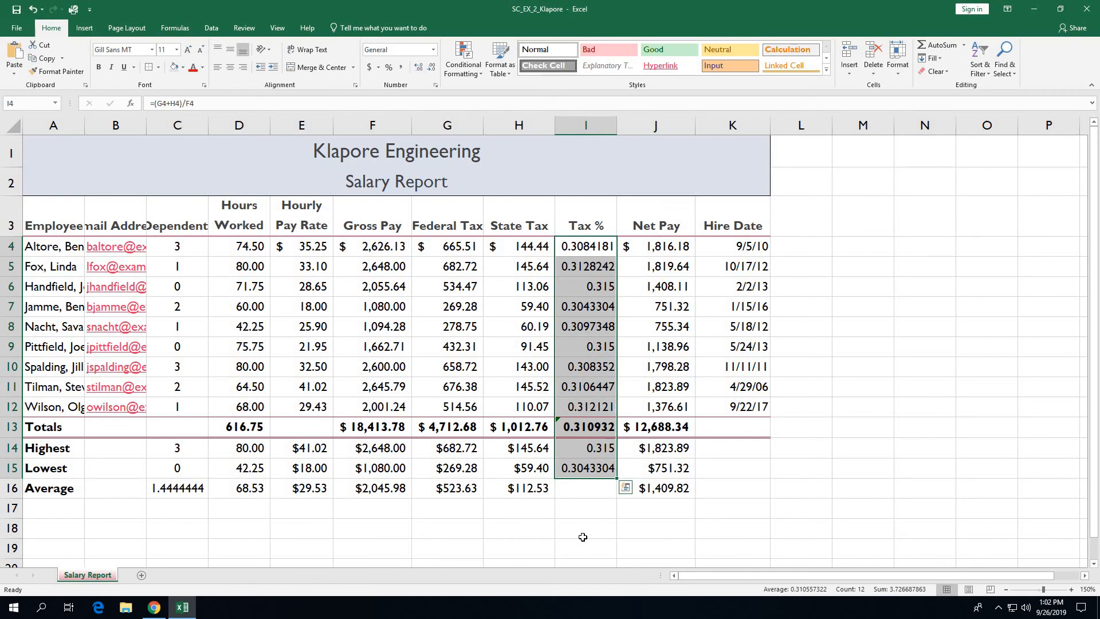
{"action": "left_click", "coordinate": [389, 67]}
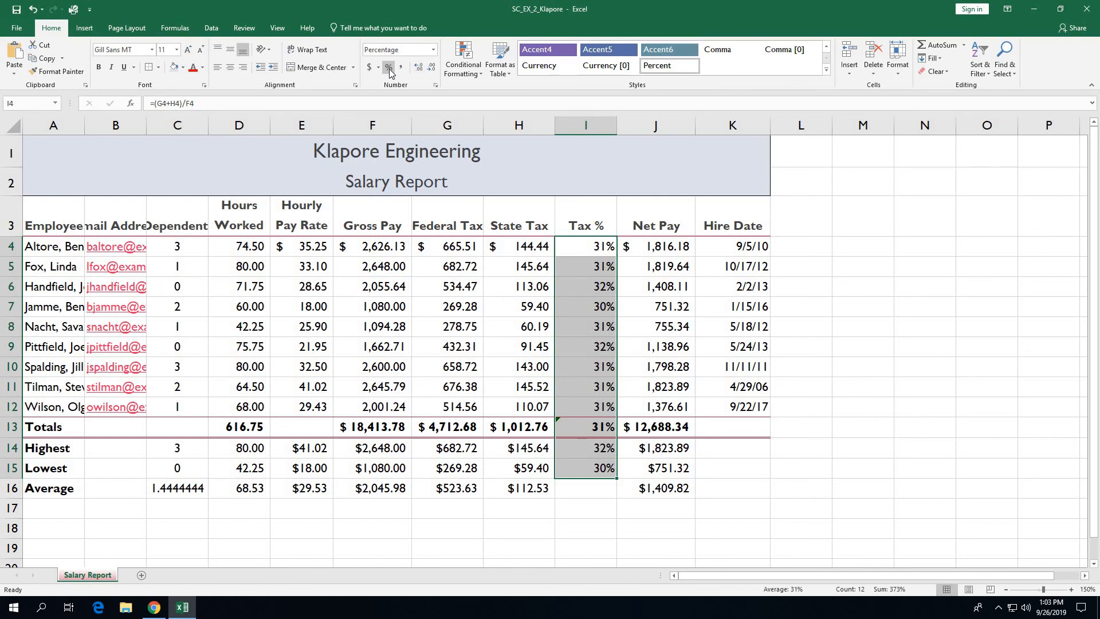
{"action": "left_click", "coordinate": [420, 67]}
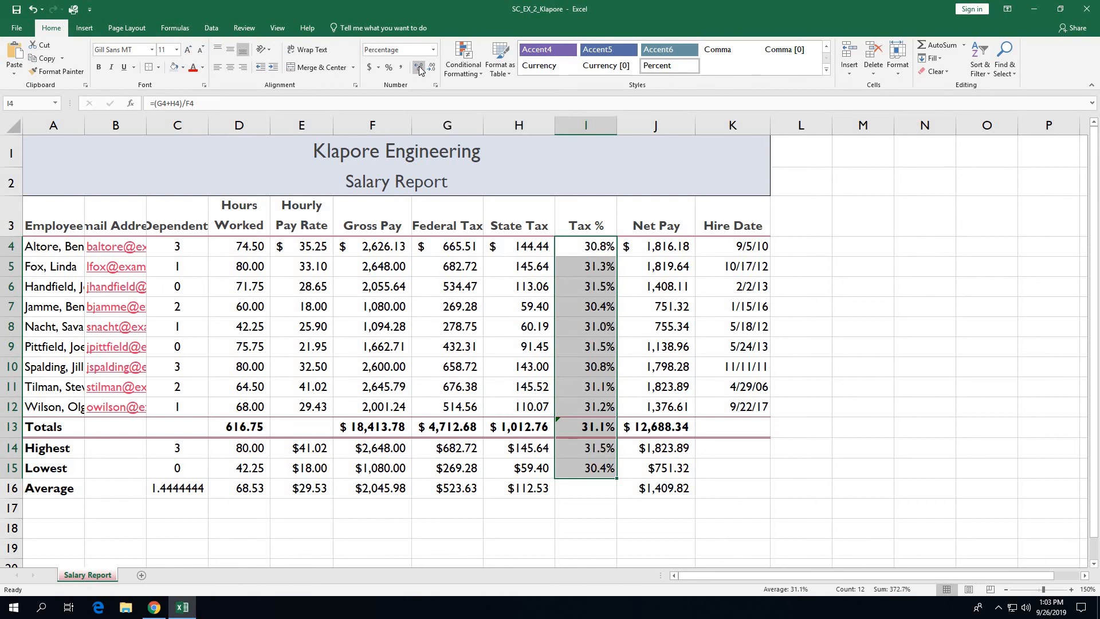
{"action": "left_click", "coordinate": [420, 68]}
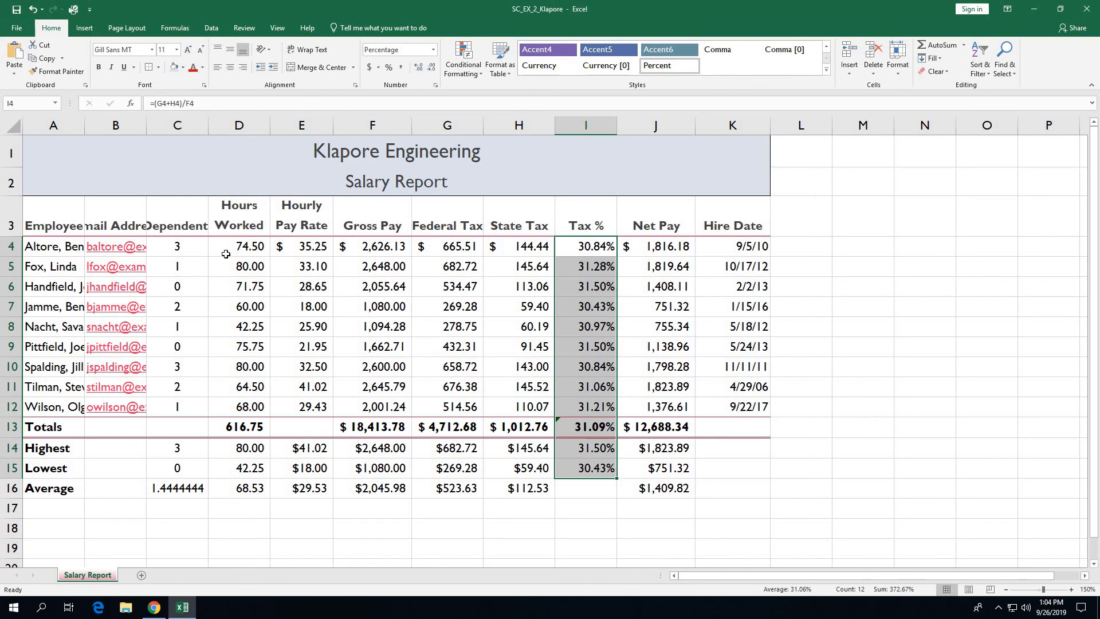
Step: Create a new conditional formatting rule on D4:D12 for cell values greater than 70
{"action": "left_click_drag", "start_coordinate": [225, 248], "coordinate": [222, 403]}
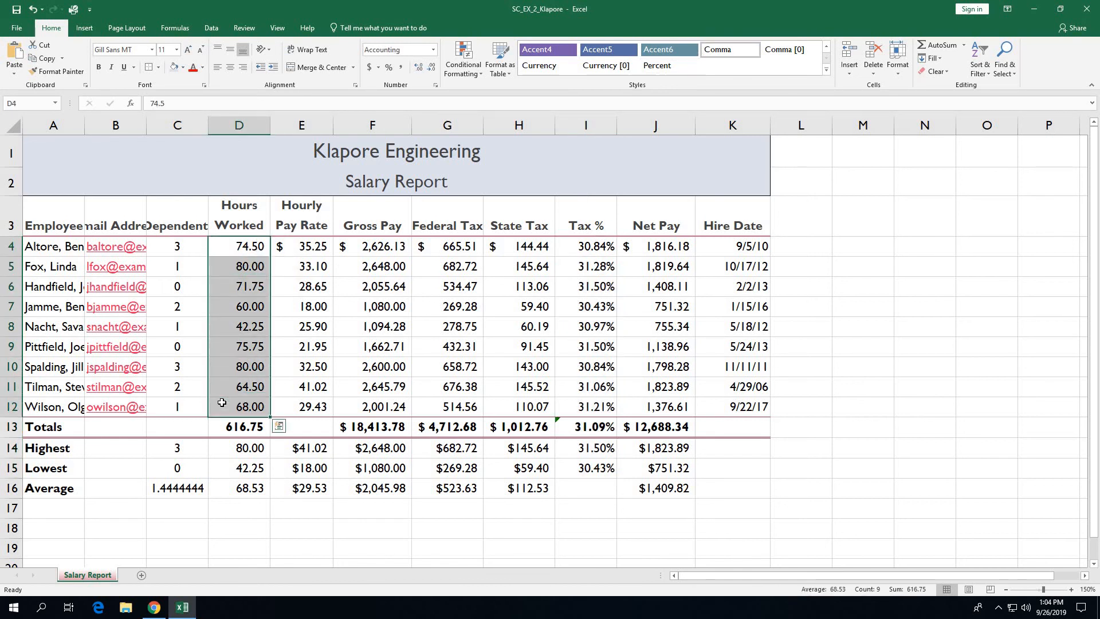
{"action": "left_click", "coordinate": [467, 73]}
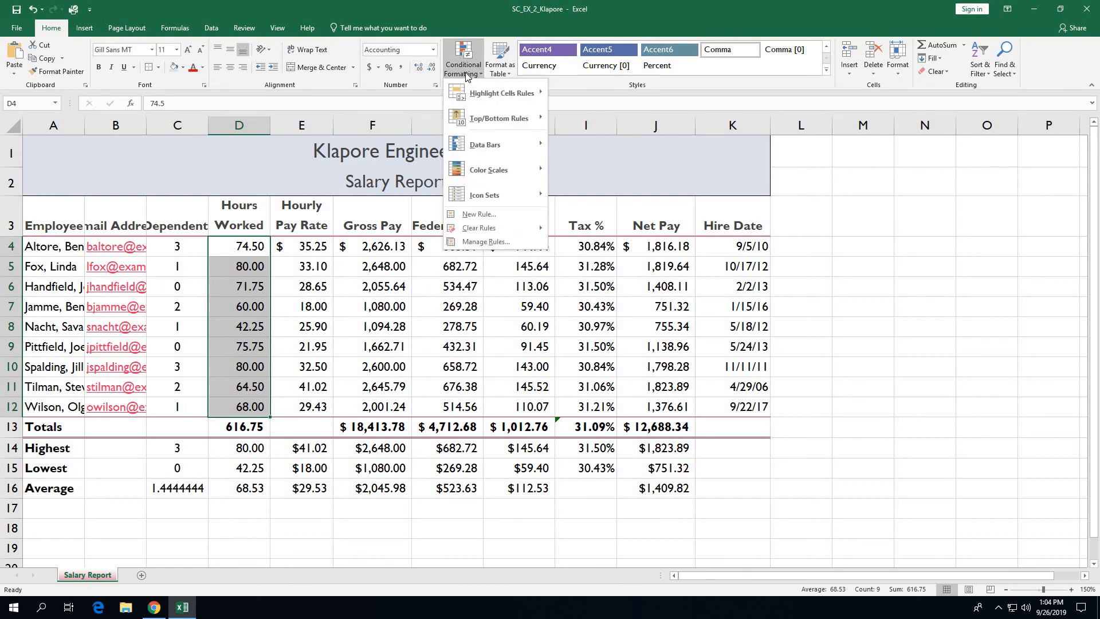
{"action": "left_click", "coordinate": [481, 214]}
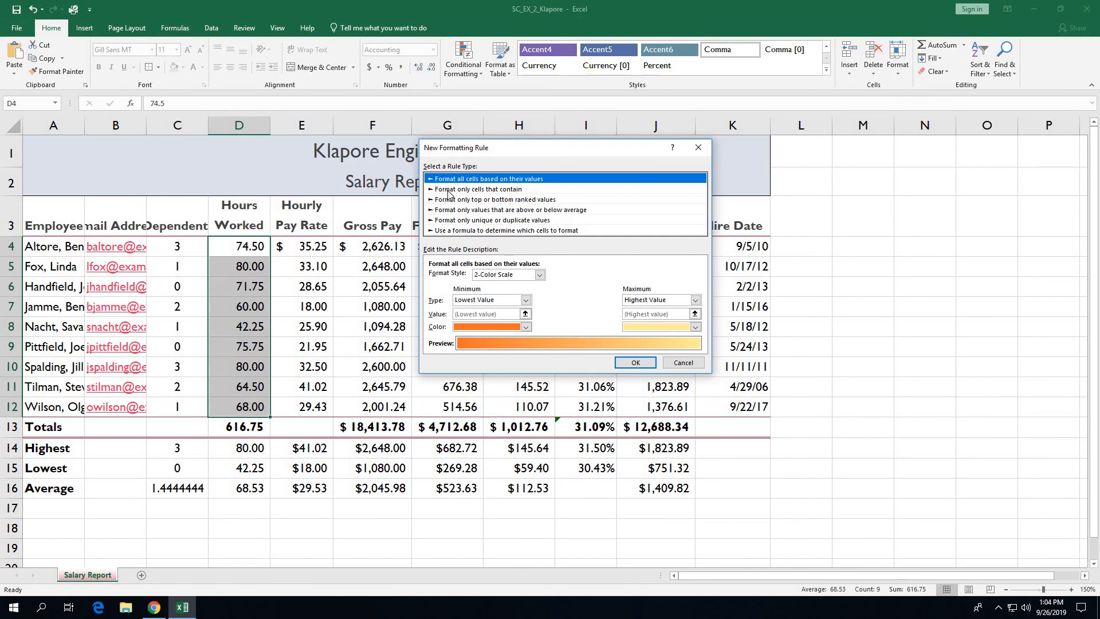
{"action": "left_click", "coordinate": [449, 190]}
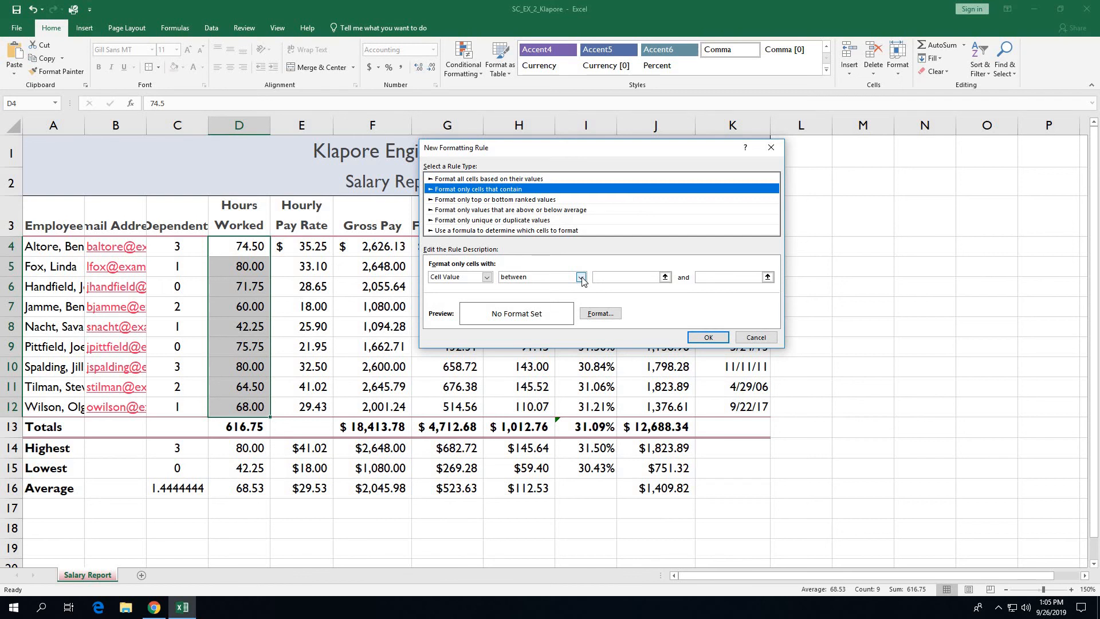
{"action": "left_click", "coordinate": [581, 277]}
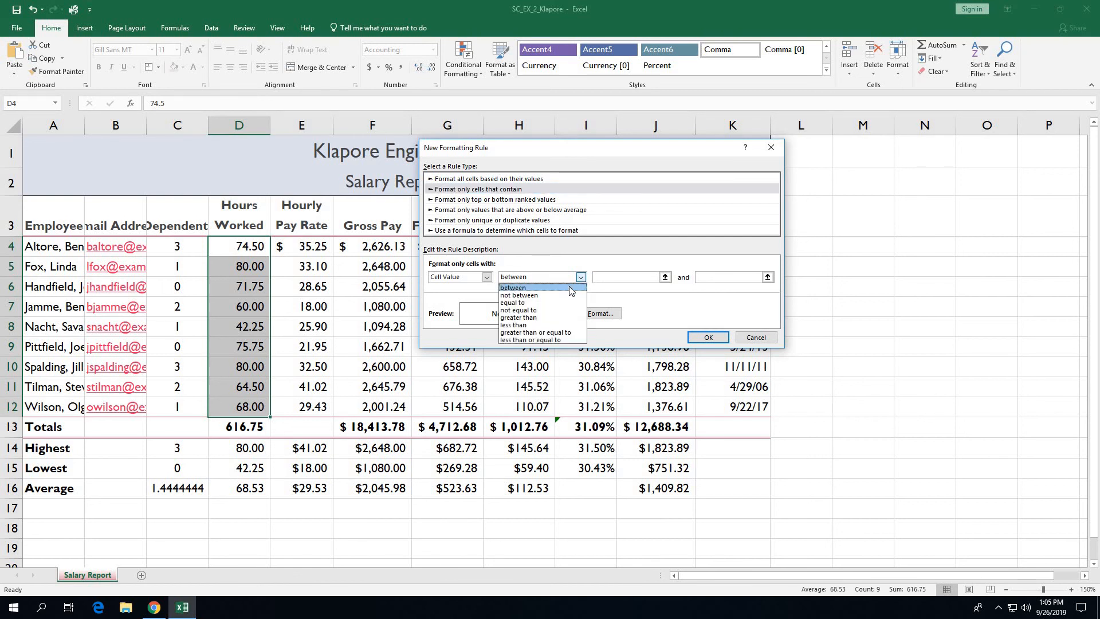
{"action": "left_click", "coordinate": [555, 319]}
{"action": "left_click", "coordinate": [621, 277]}
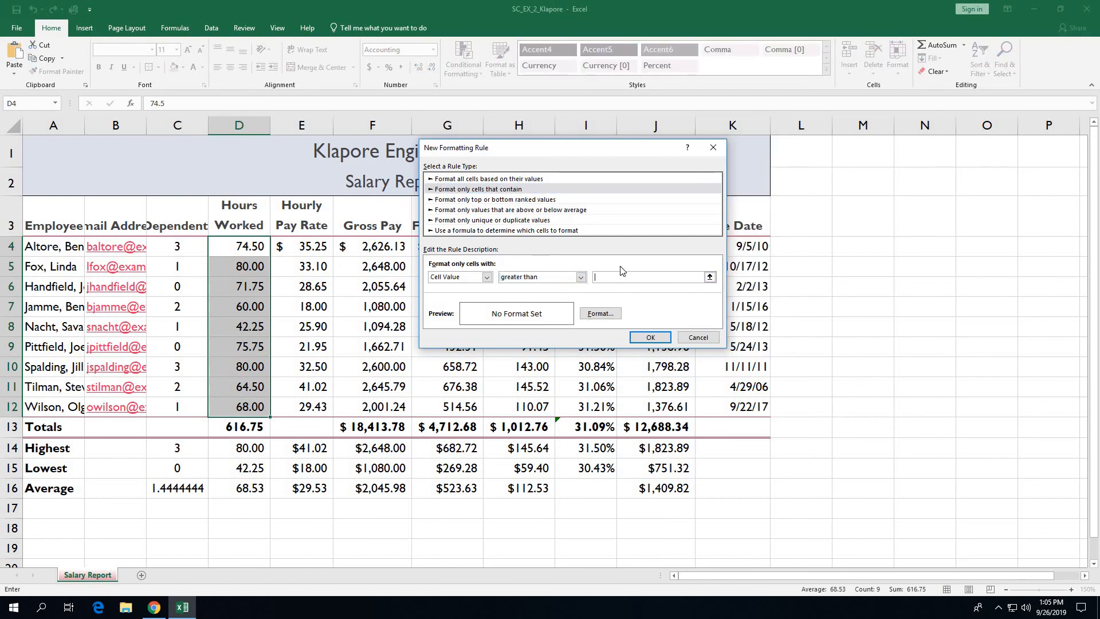
{"action": "type", "text": "70"}
Step: Give the greater-than-70 rule white font on a purple fill and apply it
{"action": "left_click", "coordinate": [616, 317]}
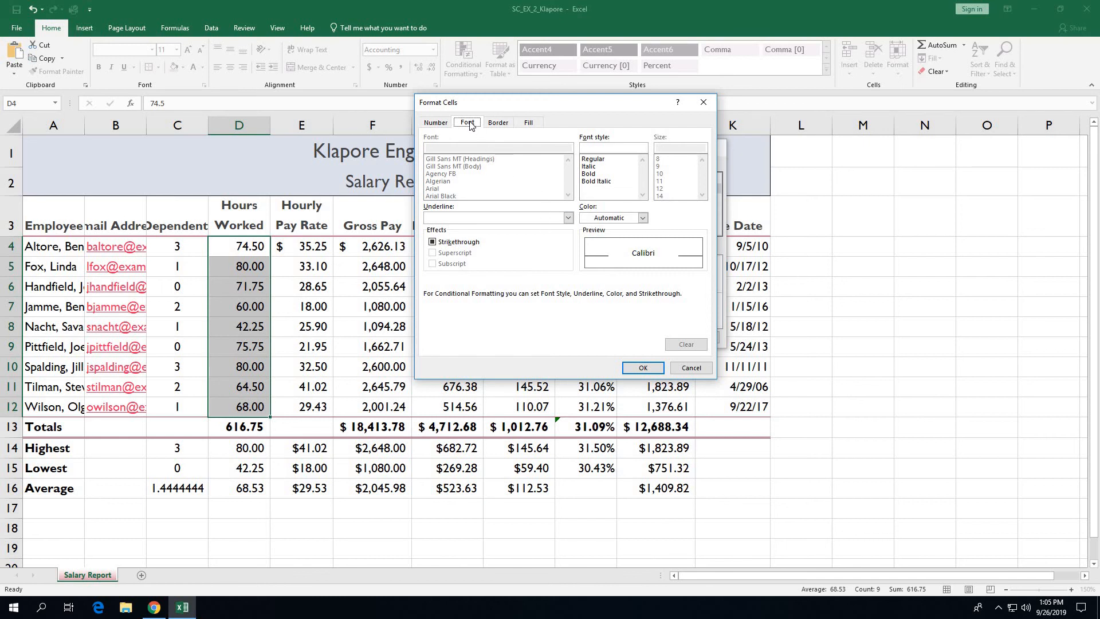
{"action": "left_click", "coordinate": [644, 218]}
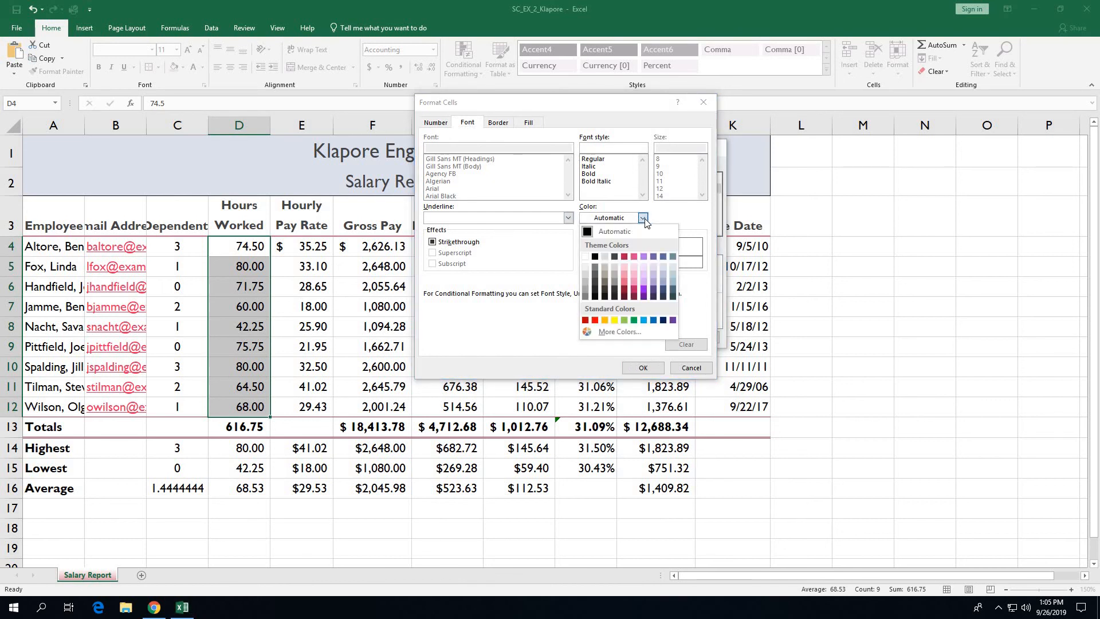
{"action": "left_click", "coordinate": [585, 257]}
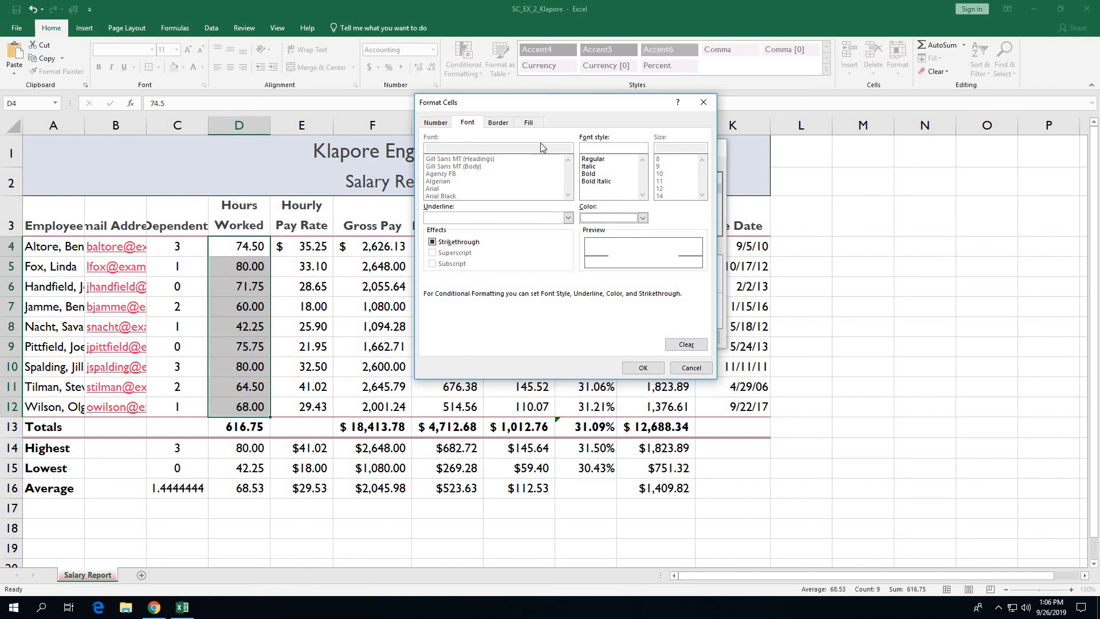
{"action": "left_click", "coordinate": [529, 123]}
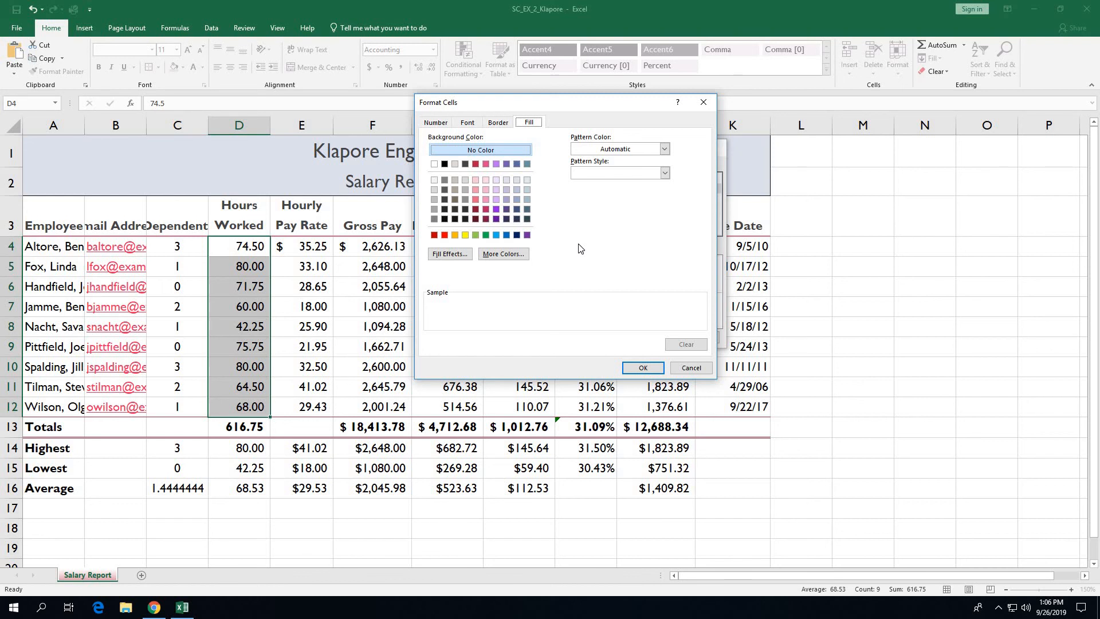
{"action": "left_click", "coordinate": [506, 165]}
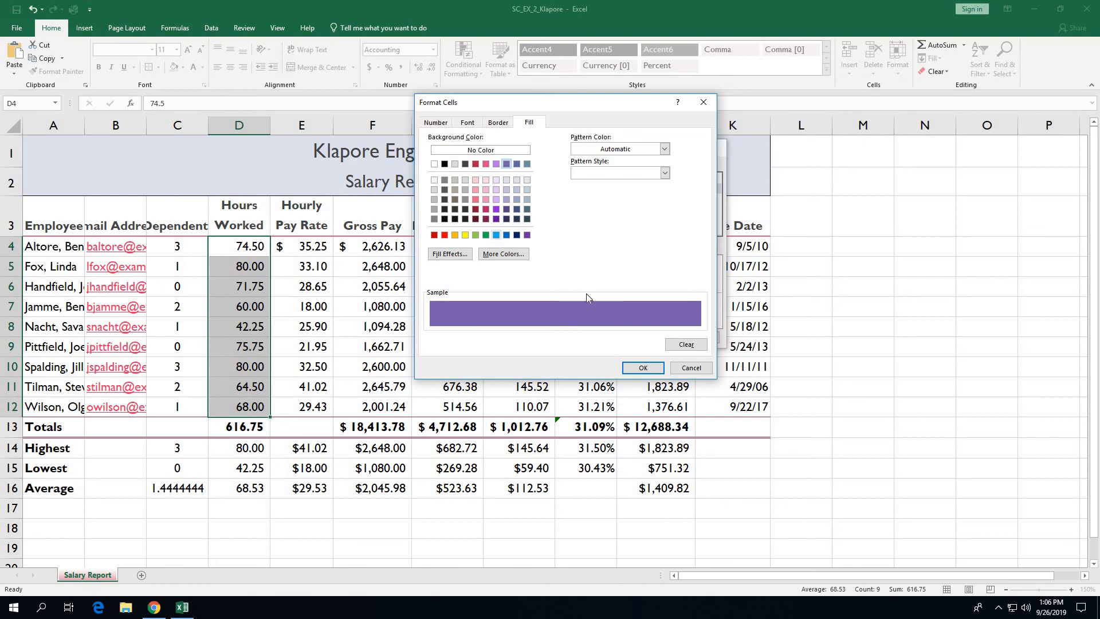
{"action": "left_click", "coordinate": [644, 368]}
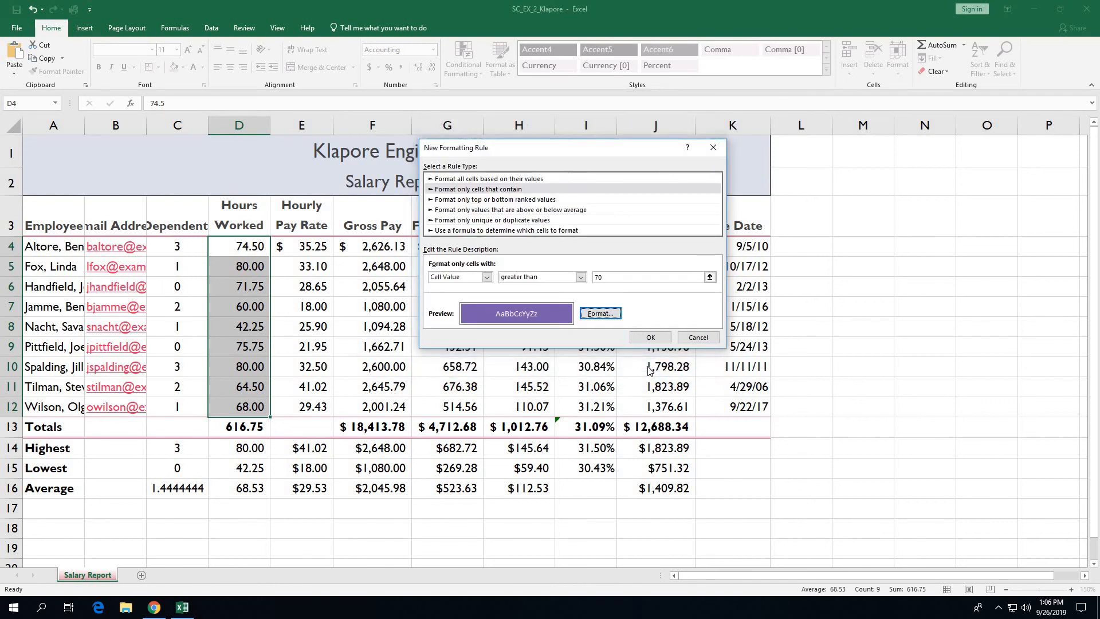
{"action": "left_click", "coordinate": [650, 337]}
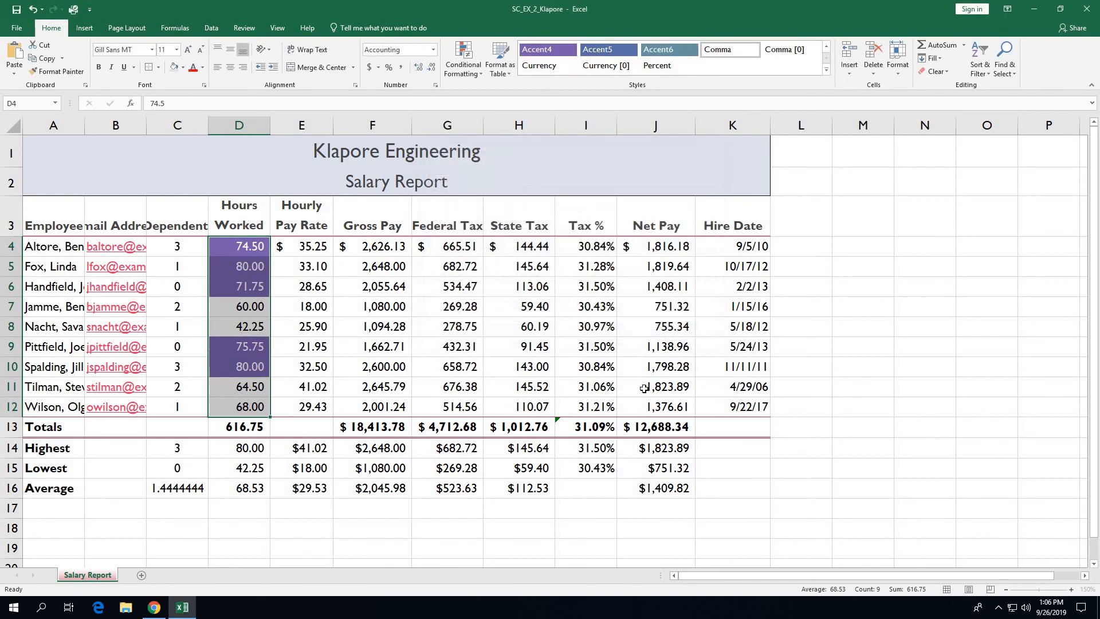
{"action": "left_click", "coordinate": [56, 530]}
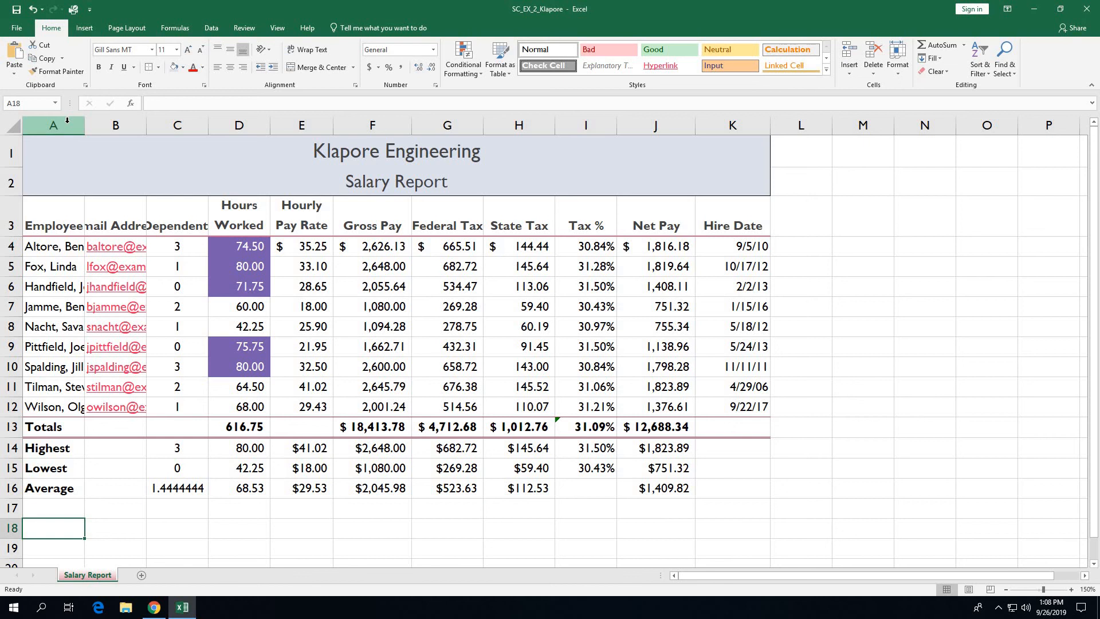
Step: AutoFit columns A to C and widen State Tax column H to 10.38
{"action": "left_click_drag", "start_coordinate": [67, 120], "coordinate": [167, 126]}
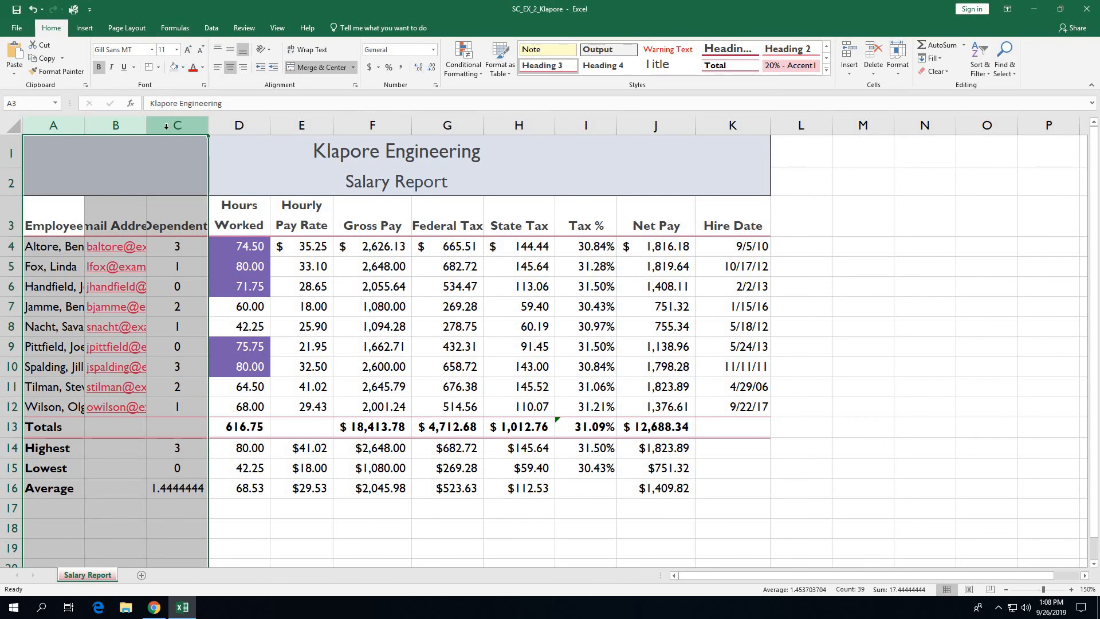
{"action": "double_click", "coordinate": [209, 125]}
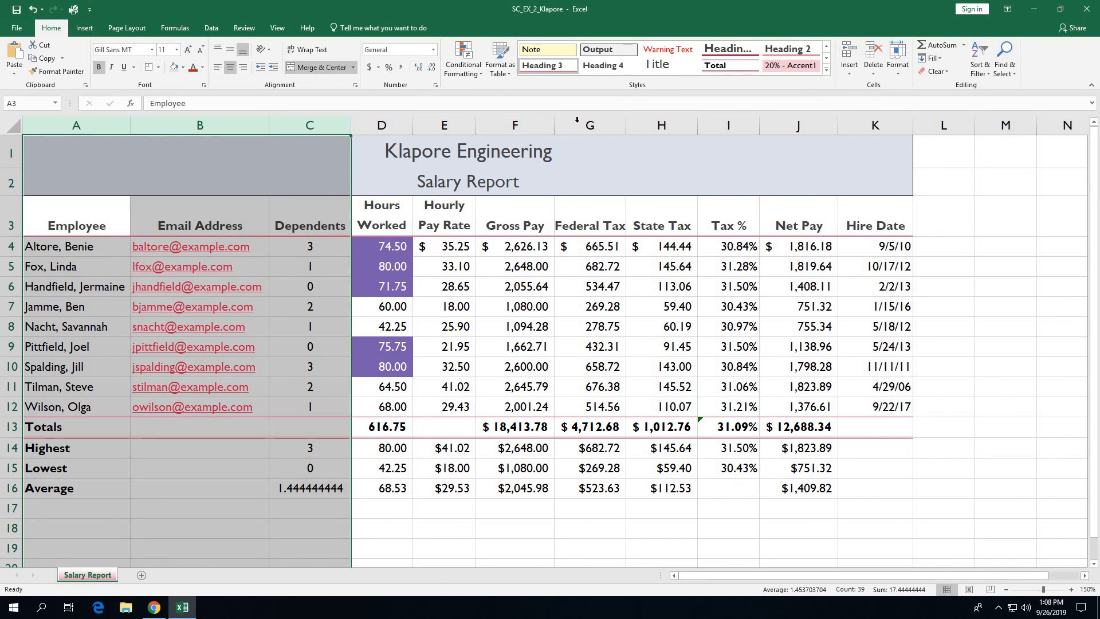
{"action": "left_click", "coordinate": [650, 125]}
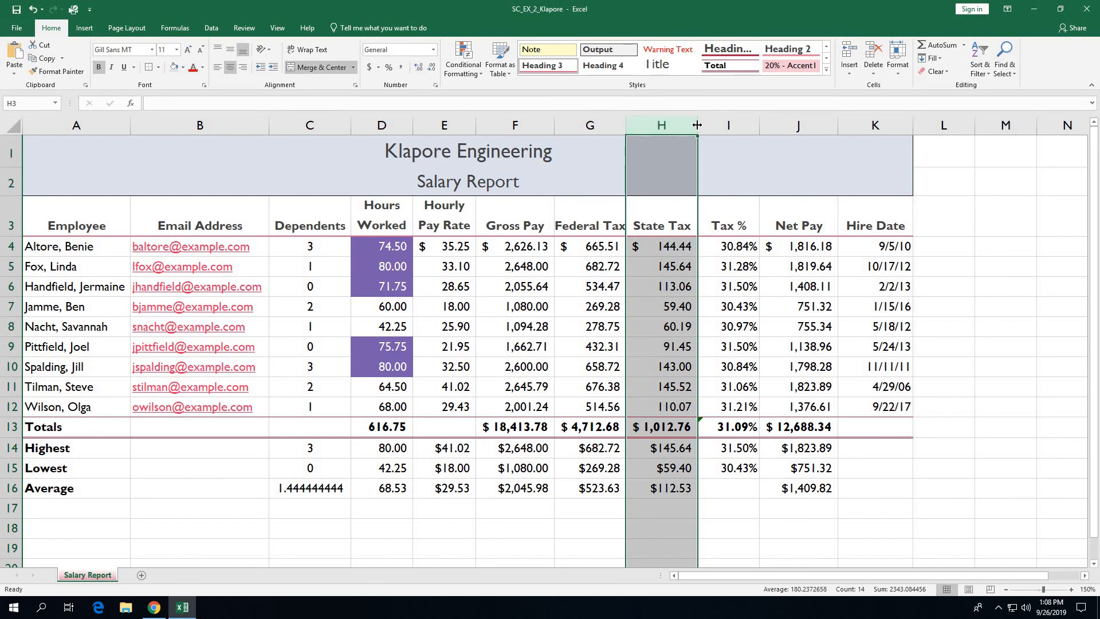
{"action": "left_click_drag", "start_coordinate": [698, 124], "coordinate": [701, 124]}
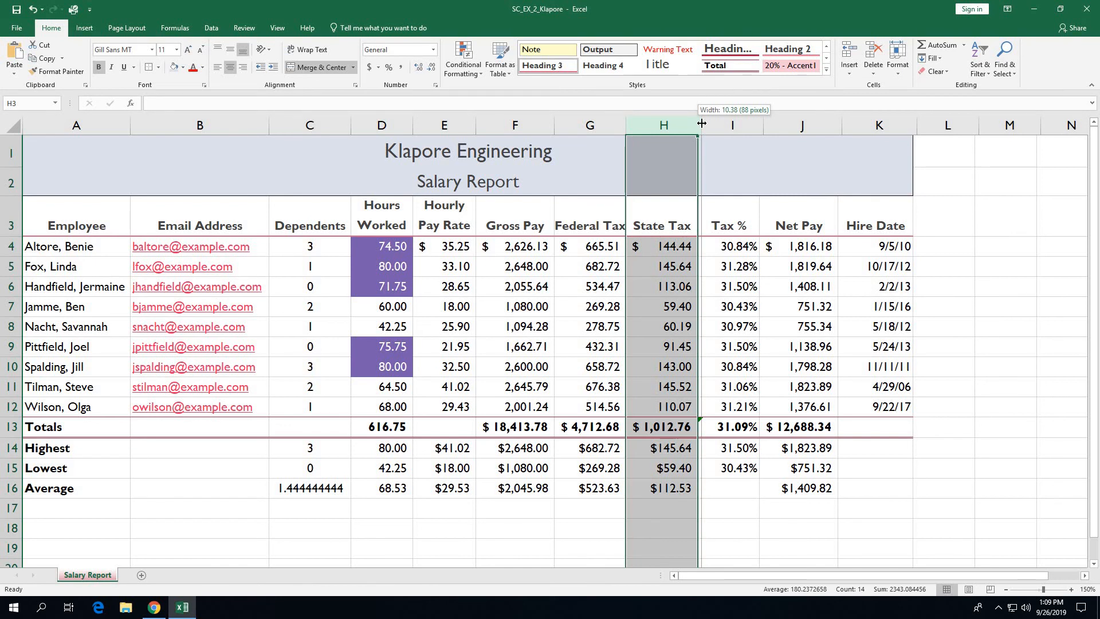
{"action": "left_click_drag", "start_coordinate": [702, 124], "coordinate": [702, 123]}
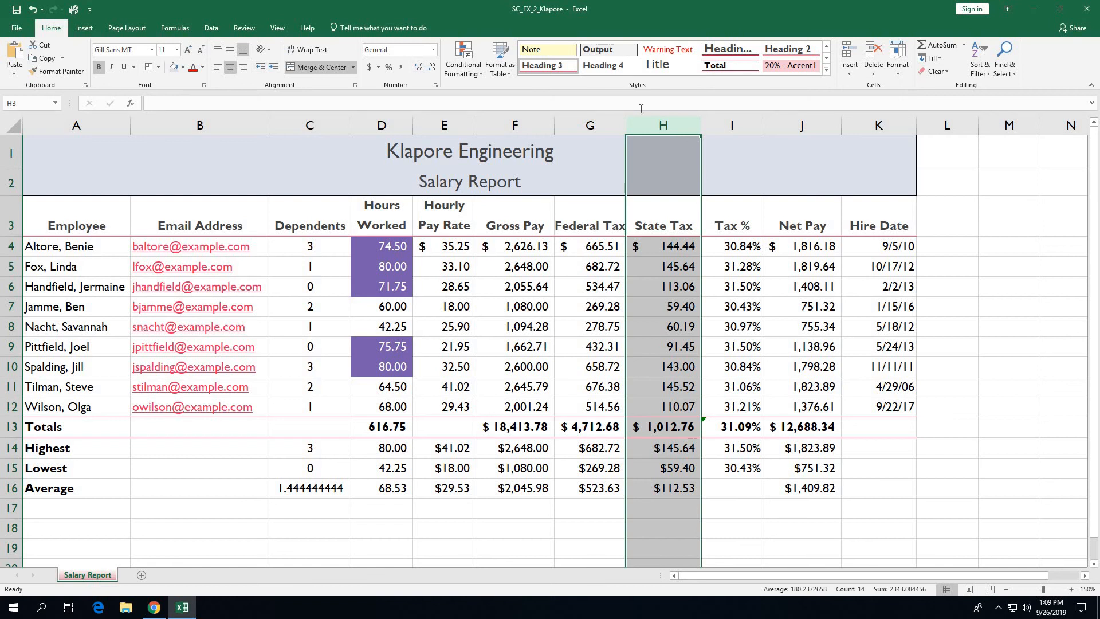
Step: Widen columns D, E and I together to 10.75 (91 pixels)
{"action": "left_click", "coordinate": [387, 118]}
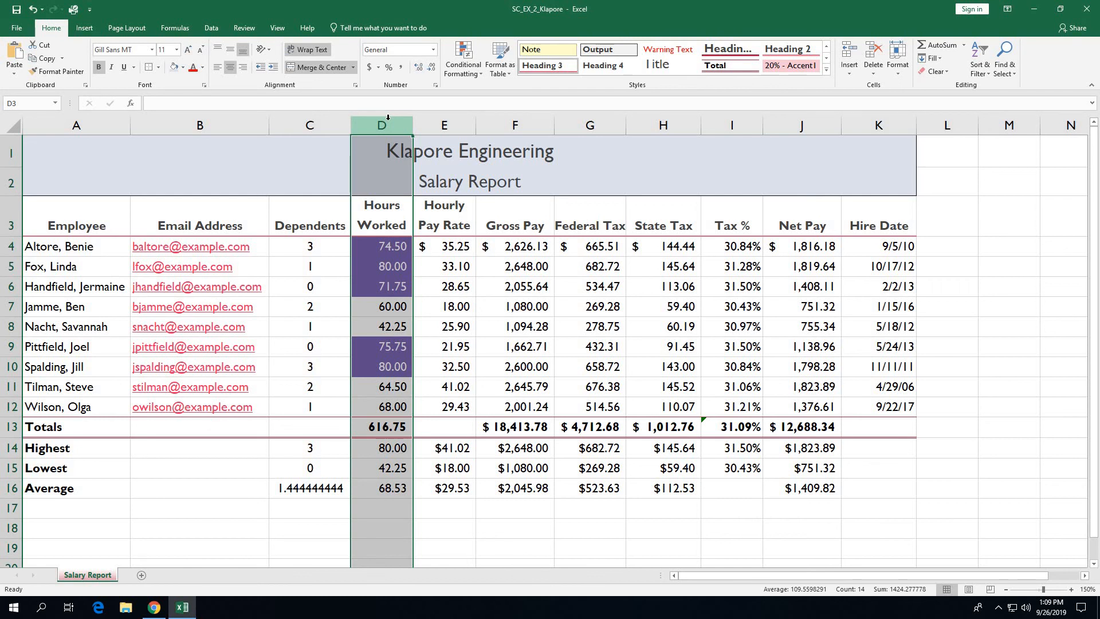
{"action": "left_click", "coordinate": [437, 126], "text": "ctrl"}
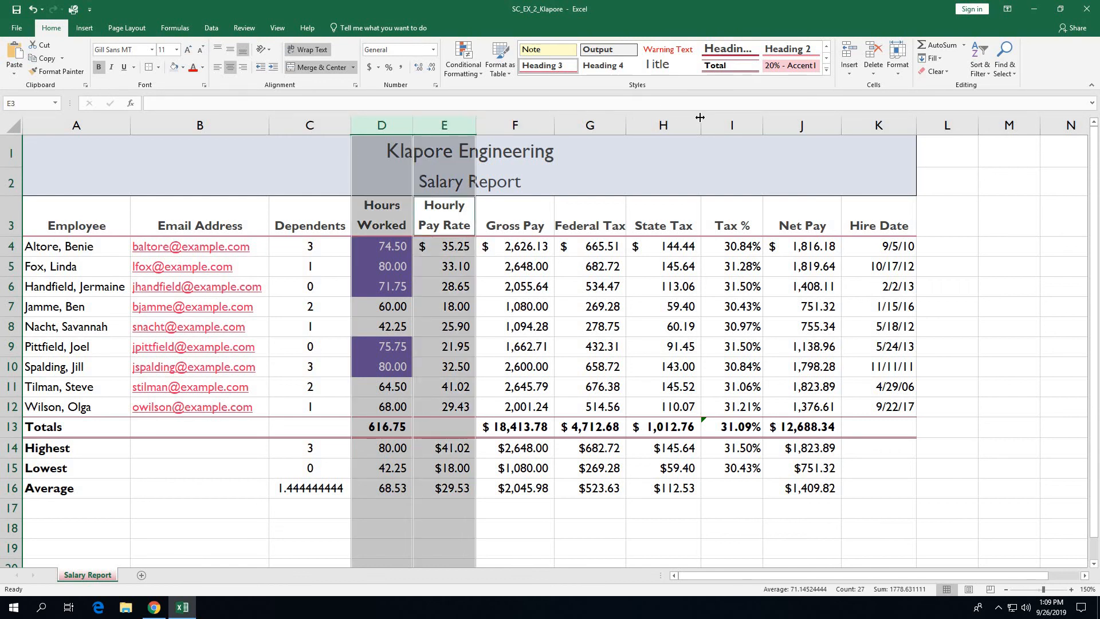
{"action": "left_click", "coordinate": [719, 120], "text": "ctrl"}
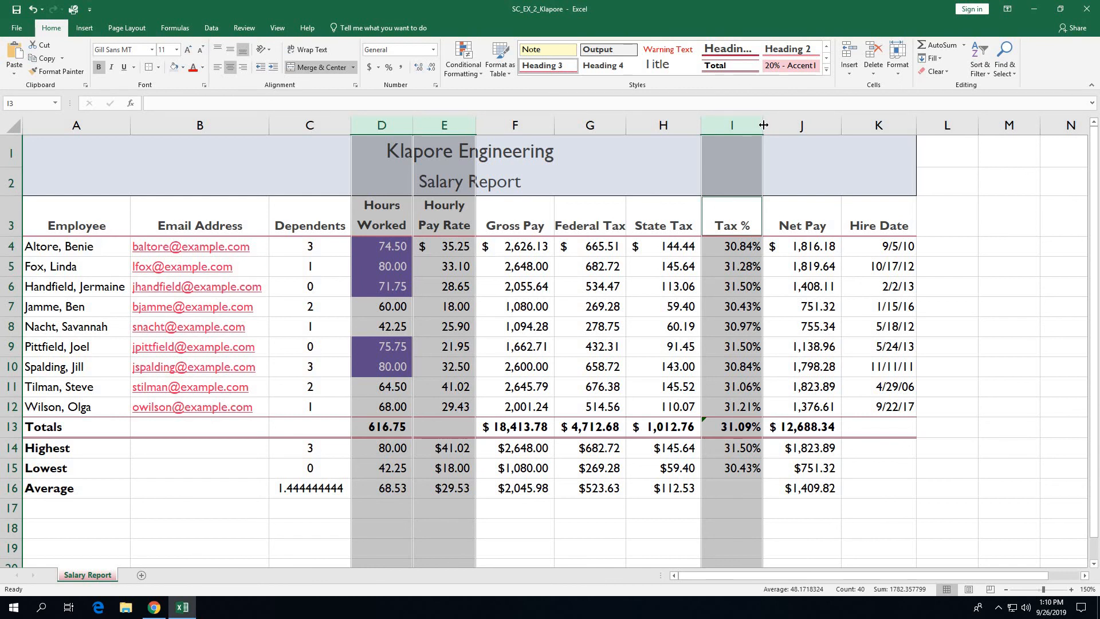
{"action": "left_click_drag", "start_coordinate": [763, 125], "coordinate": [778, 124]}
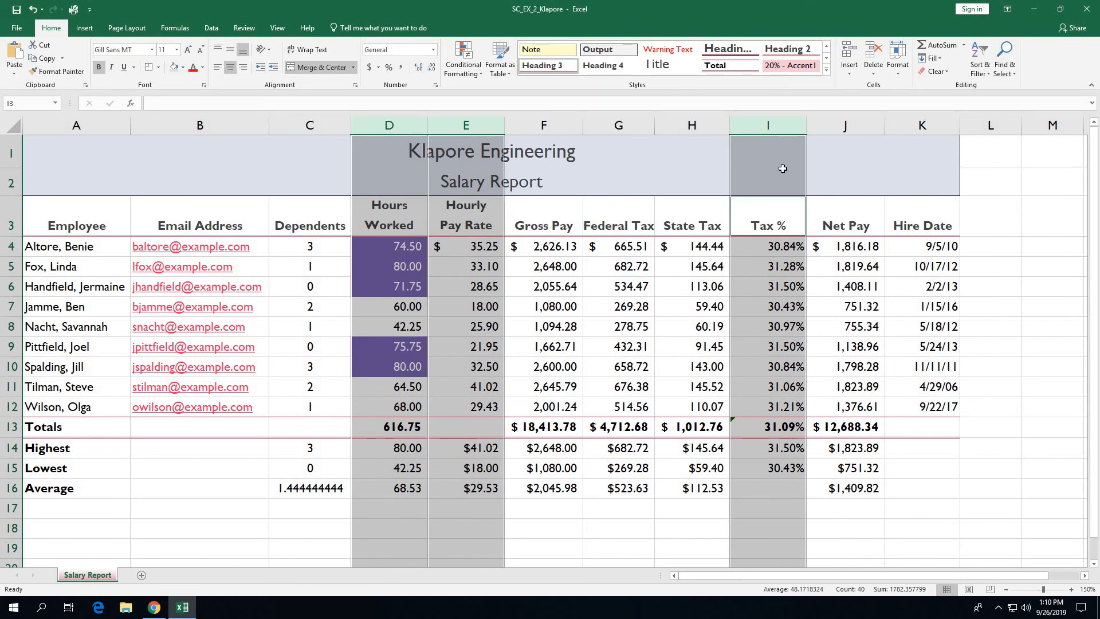
{"action": "left_click", "coordinate": [577, 125]}
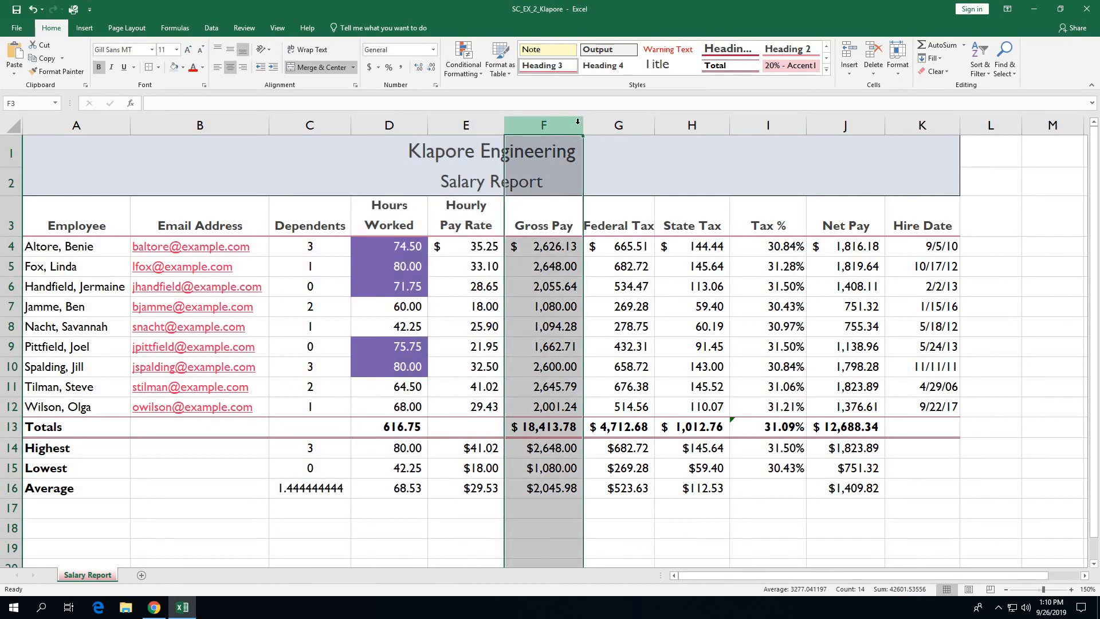
{"action": "left_click_drag", "start_coordinate": [569, 118], "coordinate": [666, 121]}
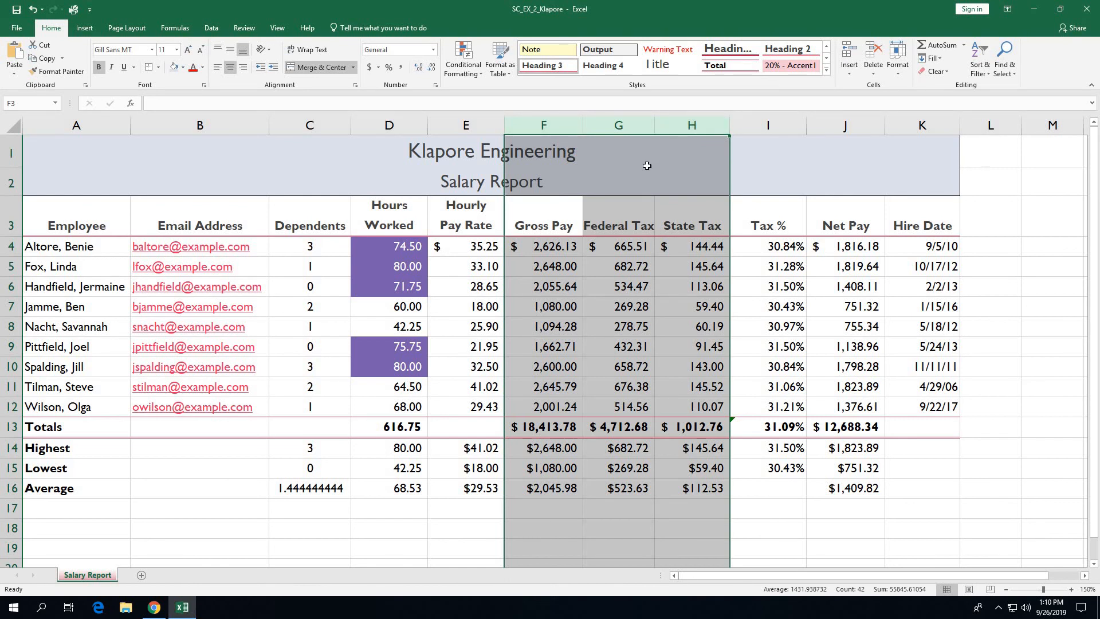
{"action": "left_click", "coordinate": [556, 123]}
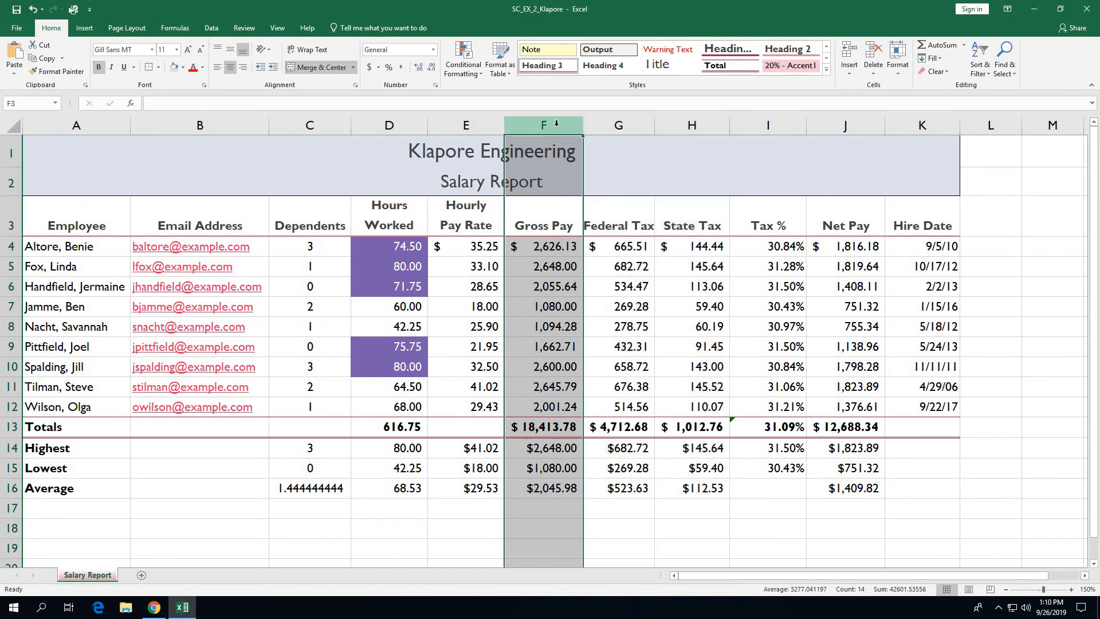
{"action": "left_click", "coordinate": [598, 123], "text": "shift"}
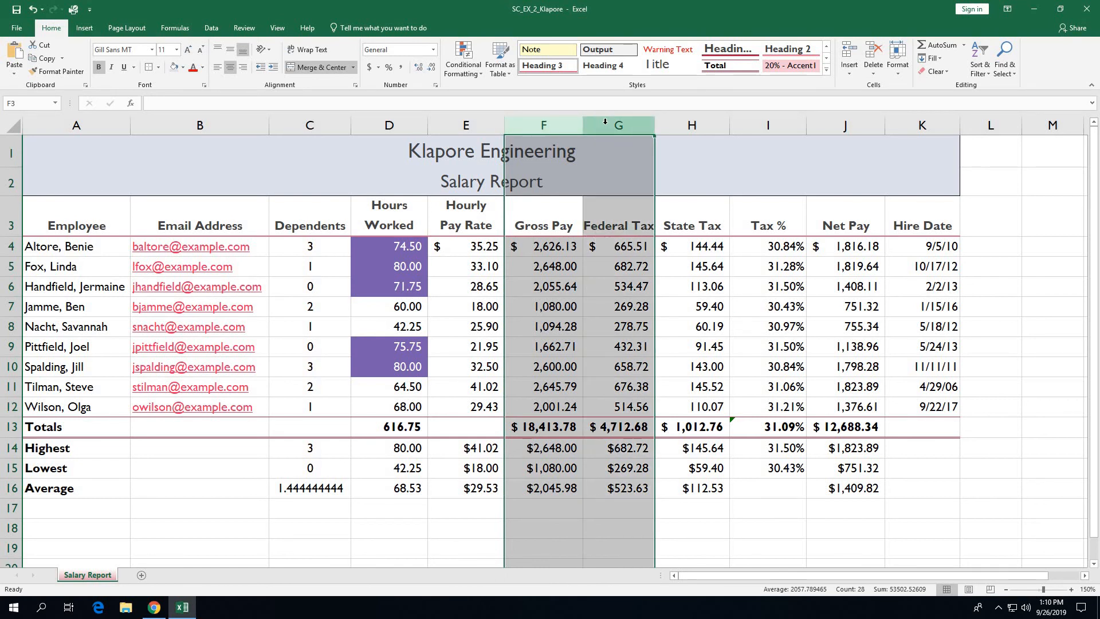
{"action": "left_click", "coordinate": [839, 118], "text": "ctrl"}
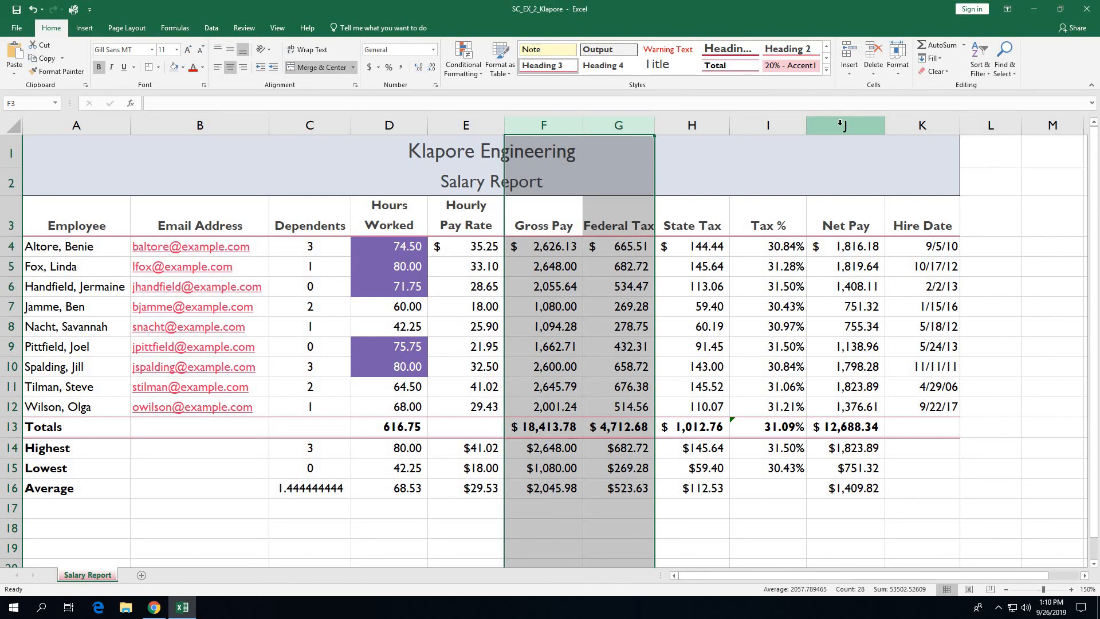
{"action": "left_click_drag", "start_coordinate": [841, 123], "coordinate": [911, 129], "text": "ctrl"}
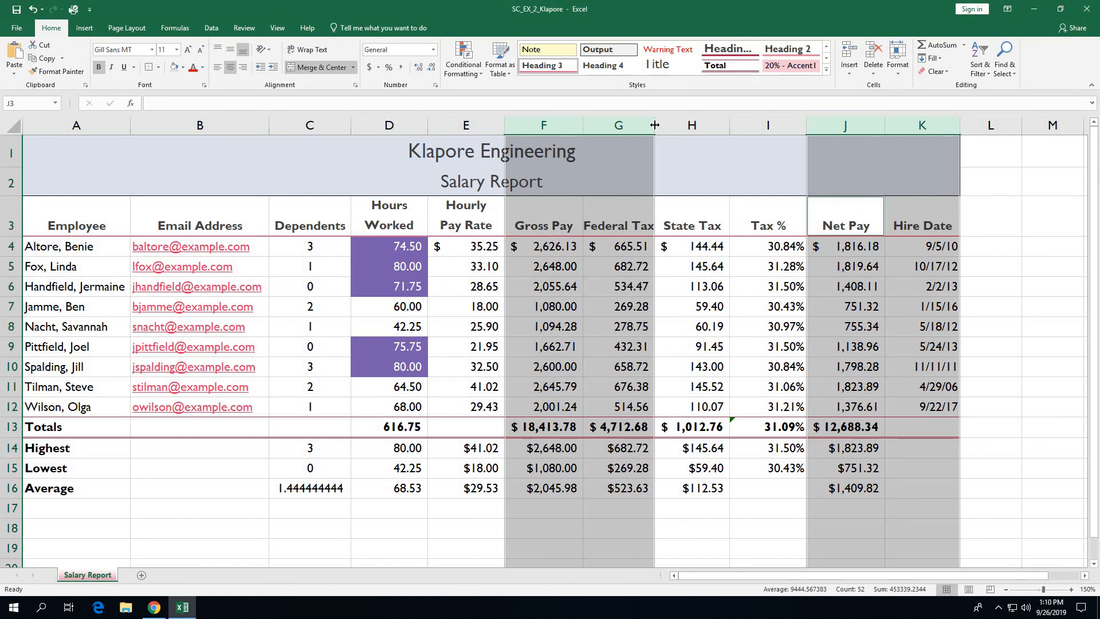
{"action": "left_click_drag", "start_coordinate": [655, 125], "coordinate": [663, 125]}
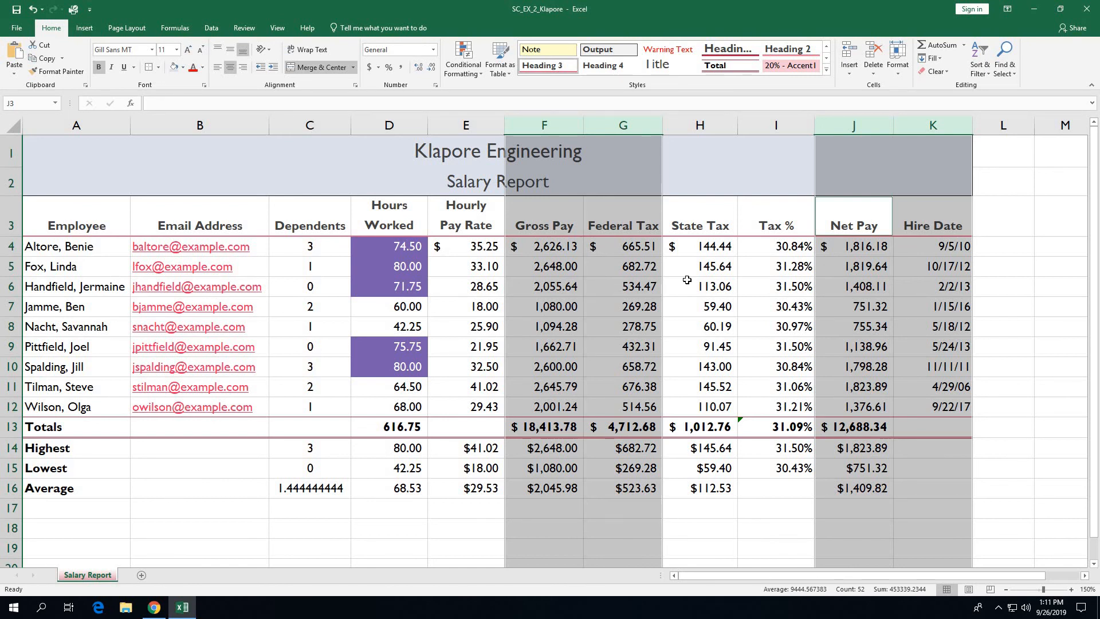
{"action": "left_click", "coordinate": [80, 514]}
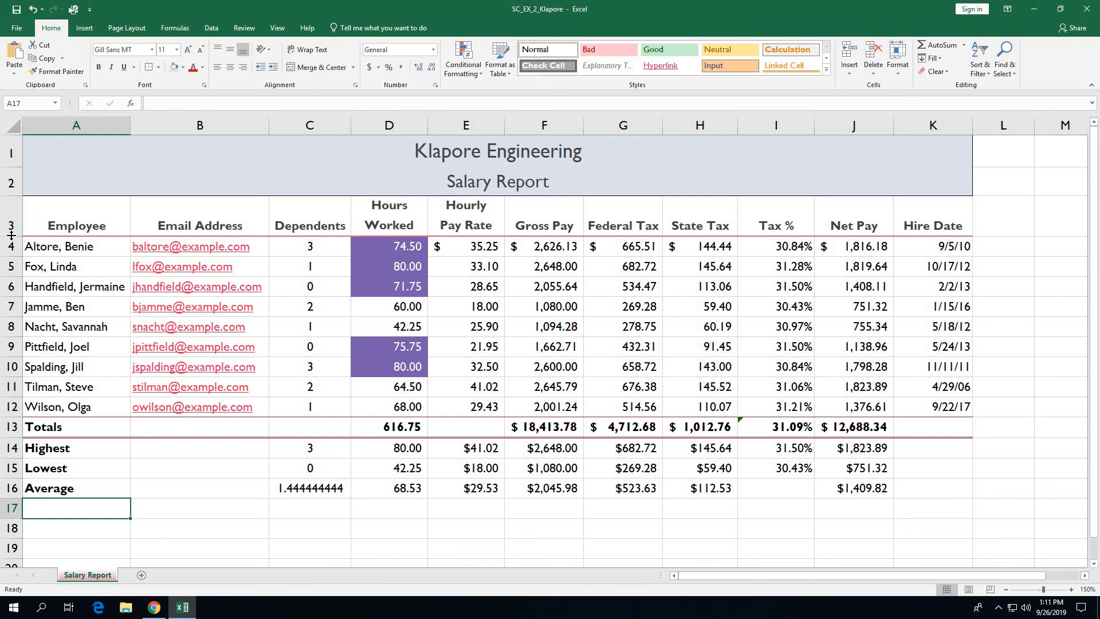
Step: Set row 3 height to 39.75 and row 14 to 18.00, then save the workbook
{"action": "left_click_drag", "start_coordinate": [11, 235], "coordinate": [11, 239]}
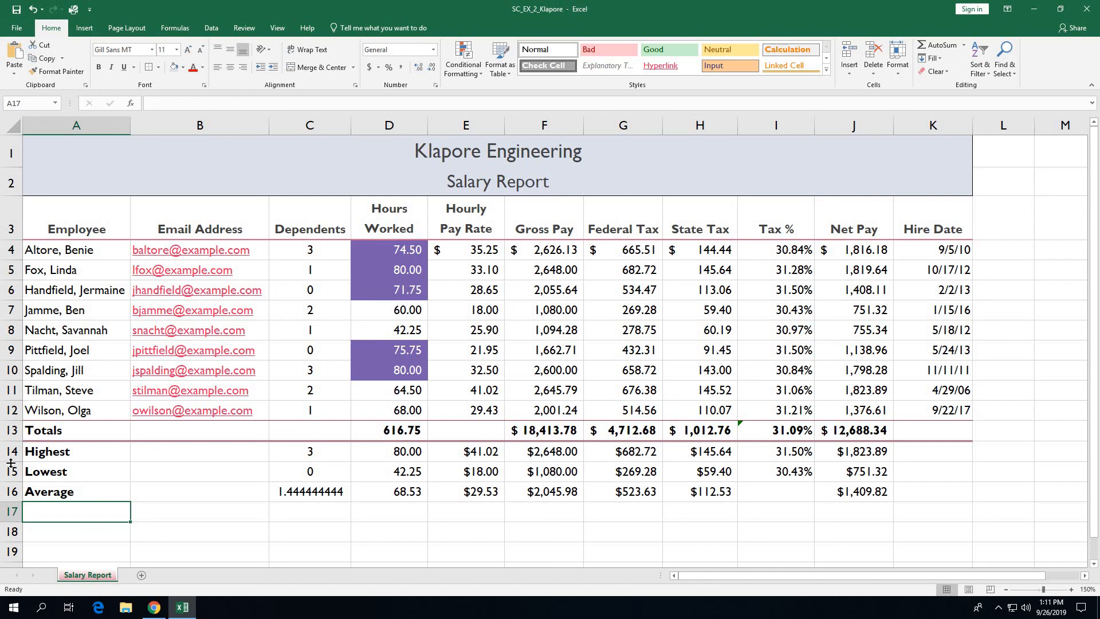
{"action": "left_click_drag", "start_coordinate": [10, 461], "coordinate": [8, 469]}
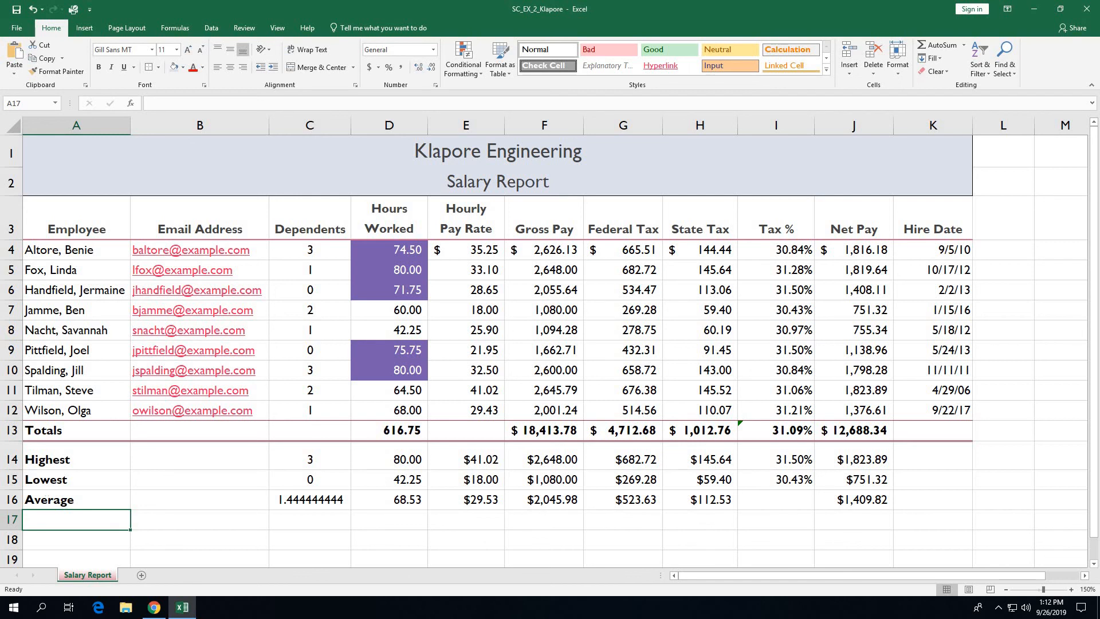
{"action": "left_click", "coordinate": [17, 9]}
Step: Switch the sheet to Page Layout view and apply Narrow page margins
{"action": "left_click", "coordinate": [969, 590]}
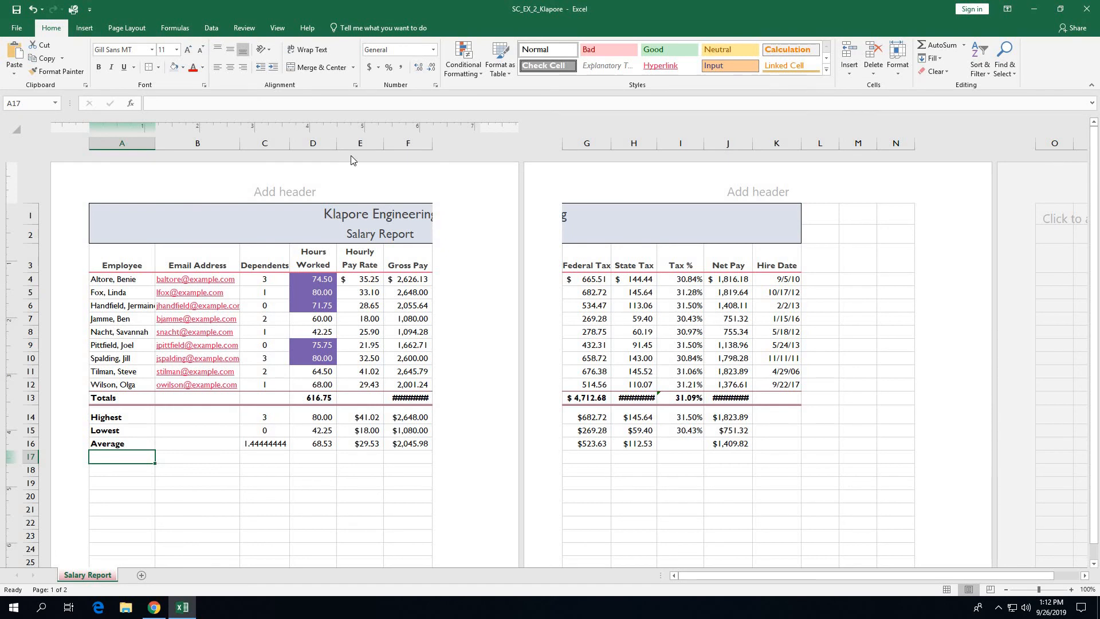
{"action": "left_click", "coordinate": [143, 28]}
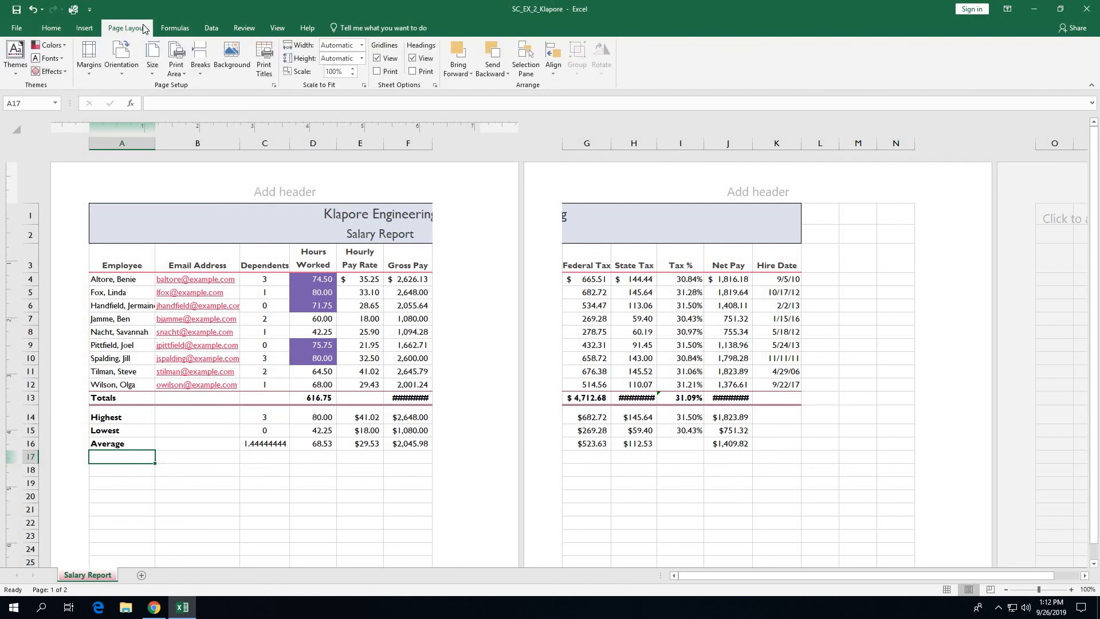
{"action": "left_click", "coordinate": [90, 64]}
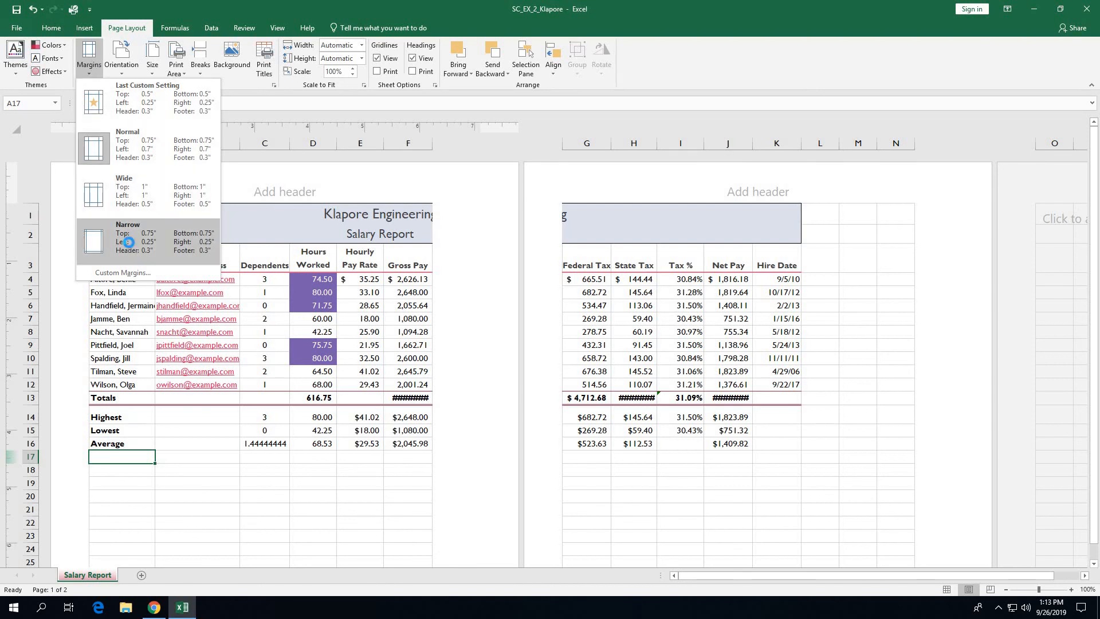
{"action": "left_click", "coordinate": [129, 245]}
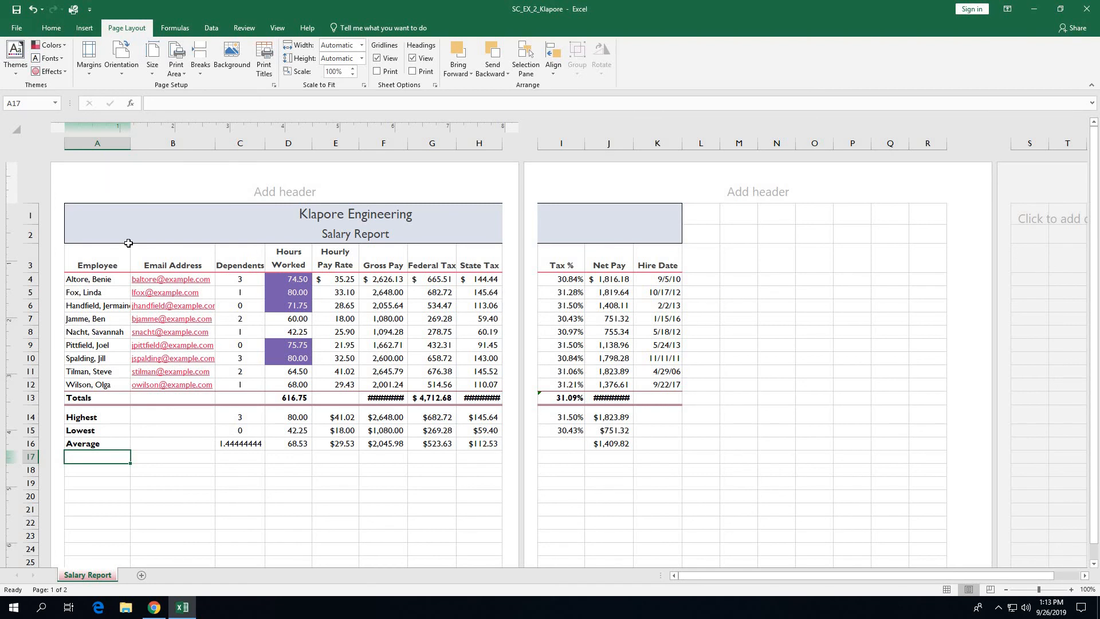
Step: Enter the preparer's name above 'Chief Financial Officer' in the centre header section
{"action": "left_click", "coordinate": [277, 189]}
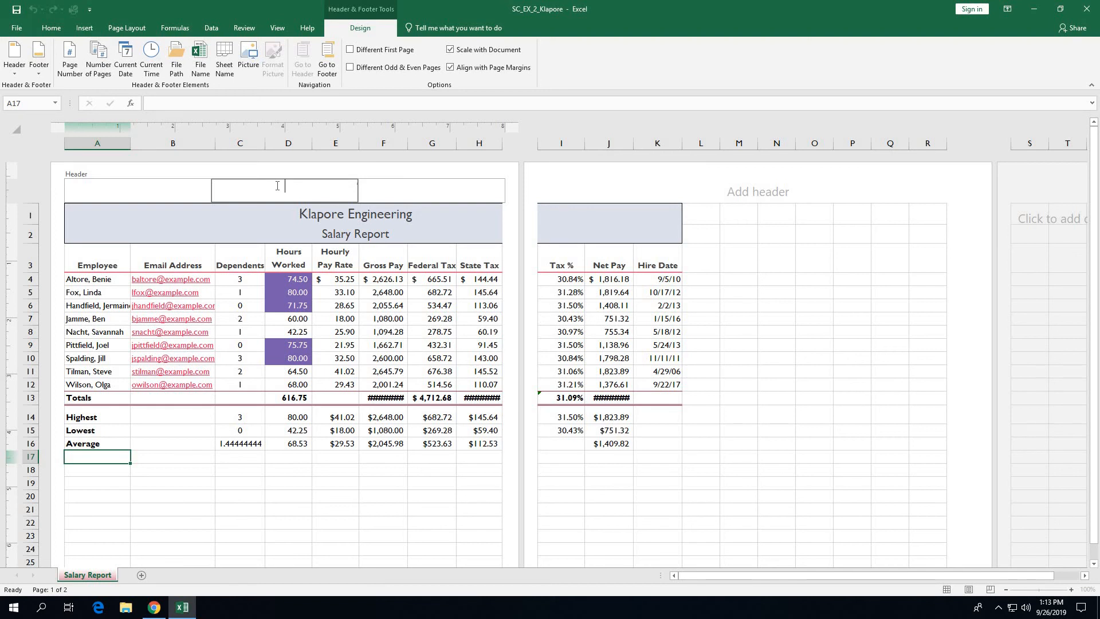
{"action": "type", "text": "Madelyn Samuels"}
{"action": "key", "text": "Return"}
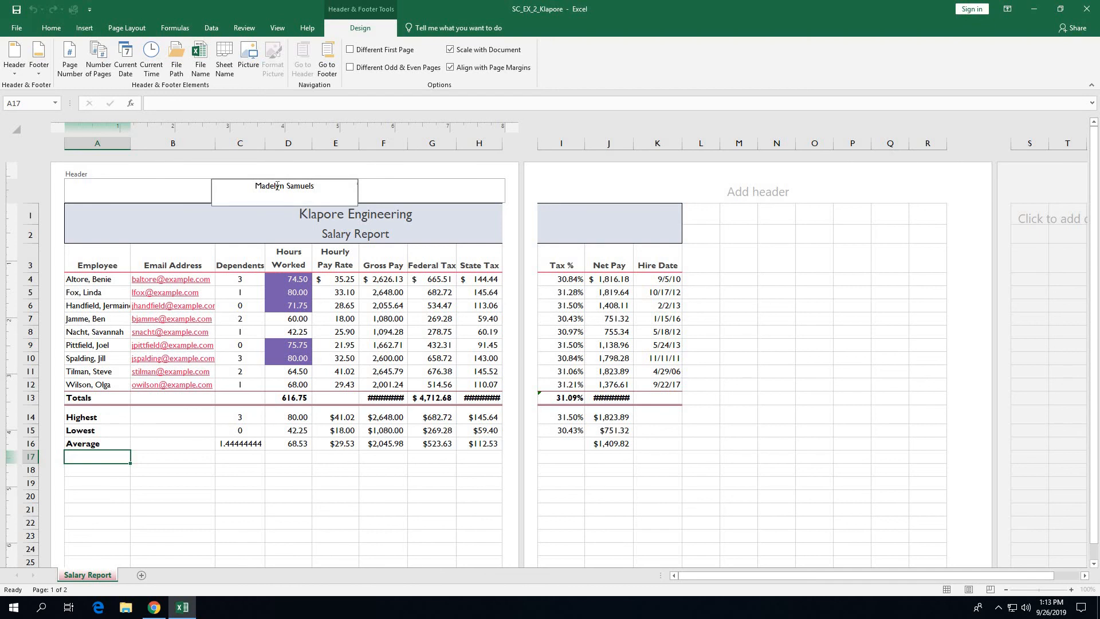
{"action": "type", "text": "Chief Financial Officer"}
{"action": "left_click", "coordinate": [97, 305]}
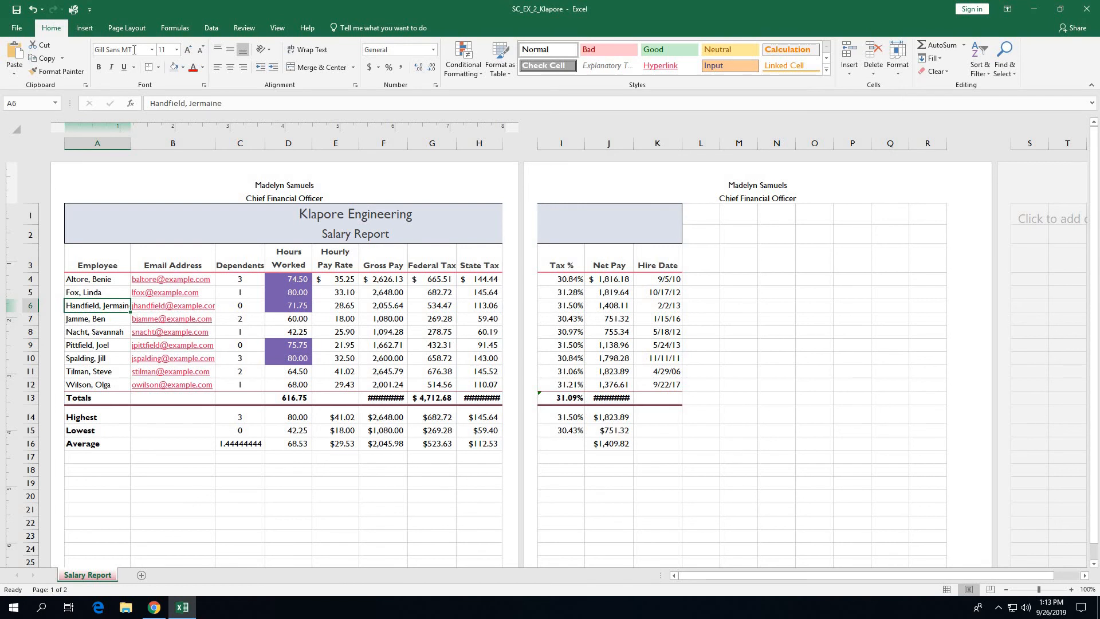
Step: Set page orientation to Landscape, then go back to Normal view
{"action": "left_click", "coordinate": [127, 29]}
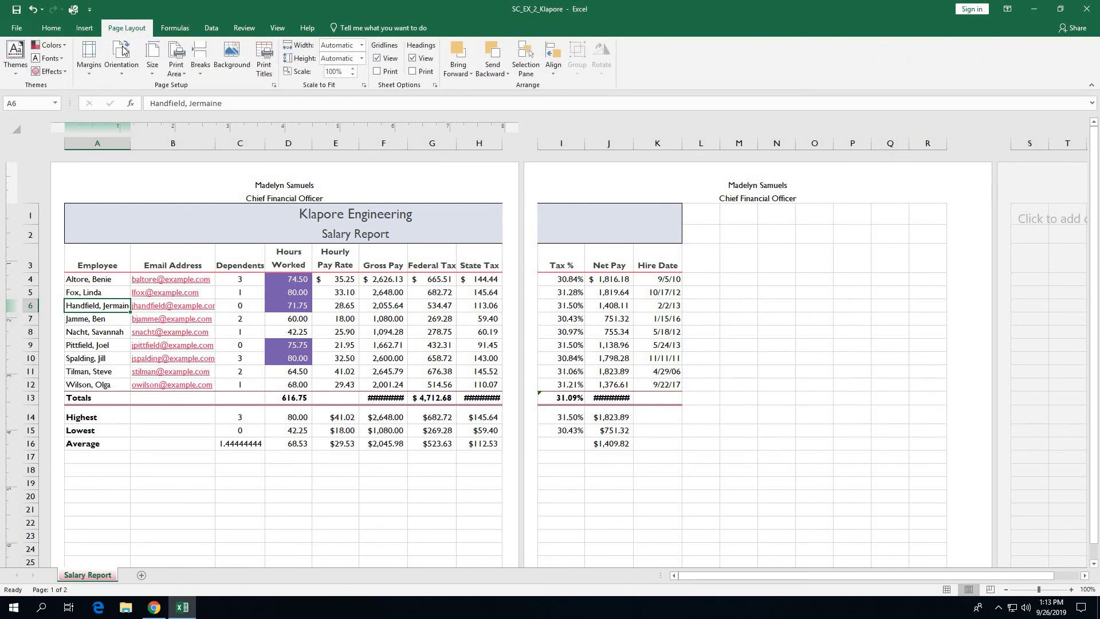
{"action": "left_click", "coordinate": [127, 73]}
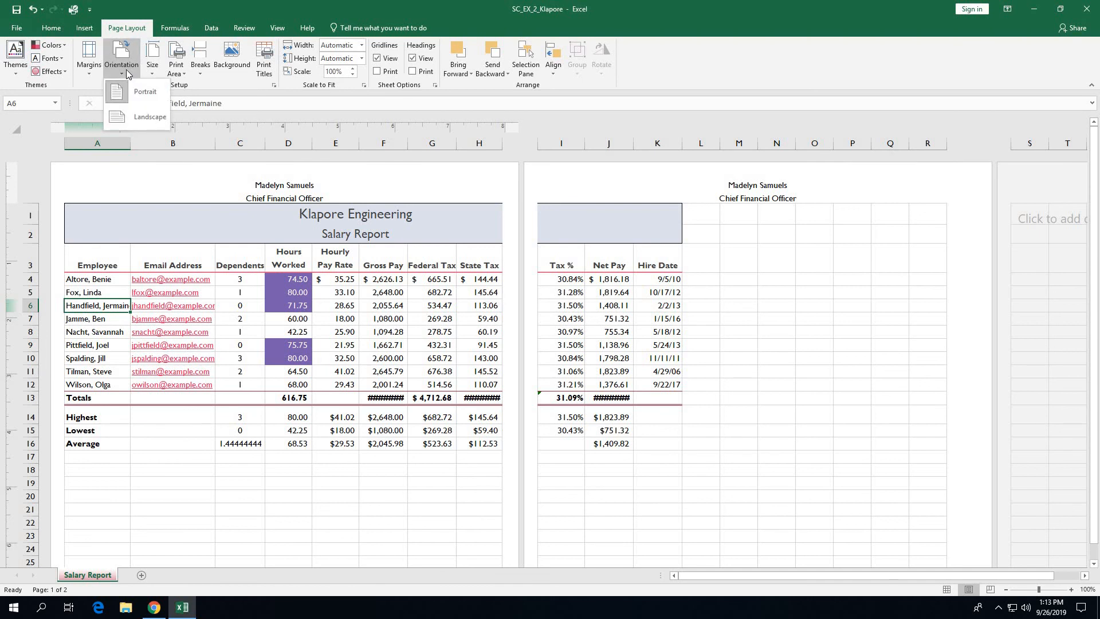
{"action": "left_click", "coordinate": [139, 116]}
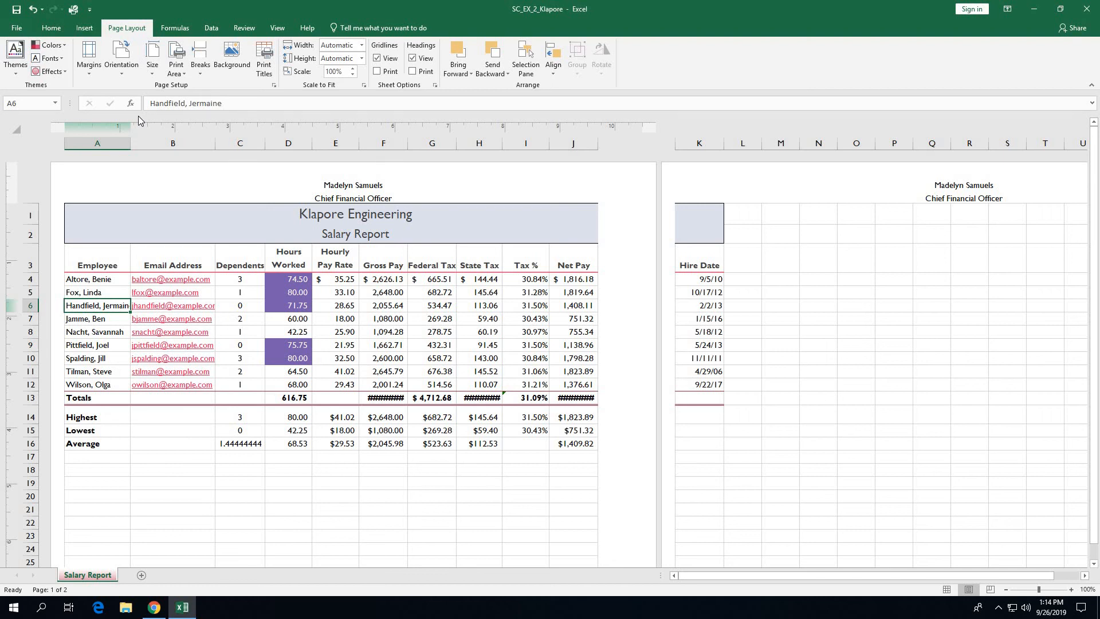
{"action": "left_click", "coordinate": [946, 594]}
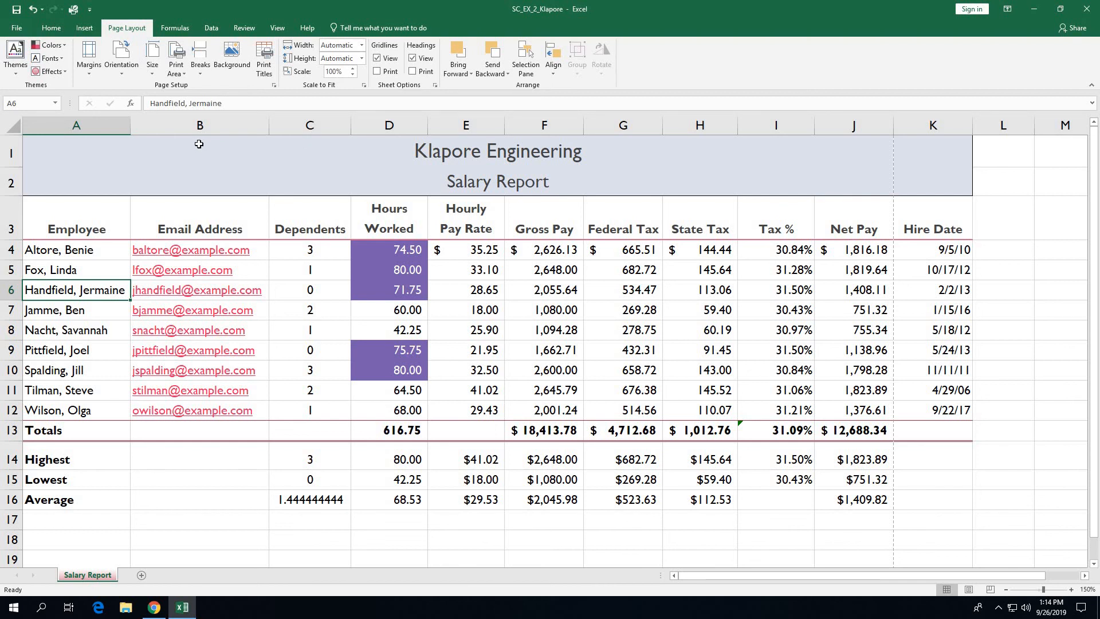
Step: Set print scaling to Fit Sheet on One Page in the Print settings
{"action": "left_click", "coordinate": [16, 30]}
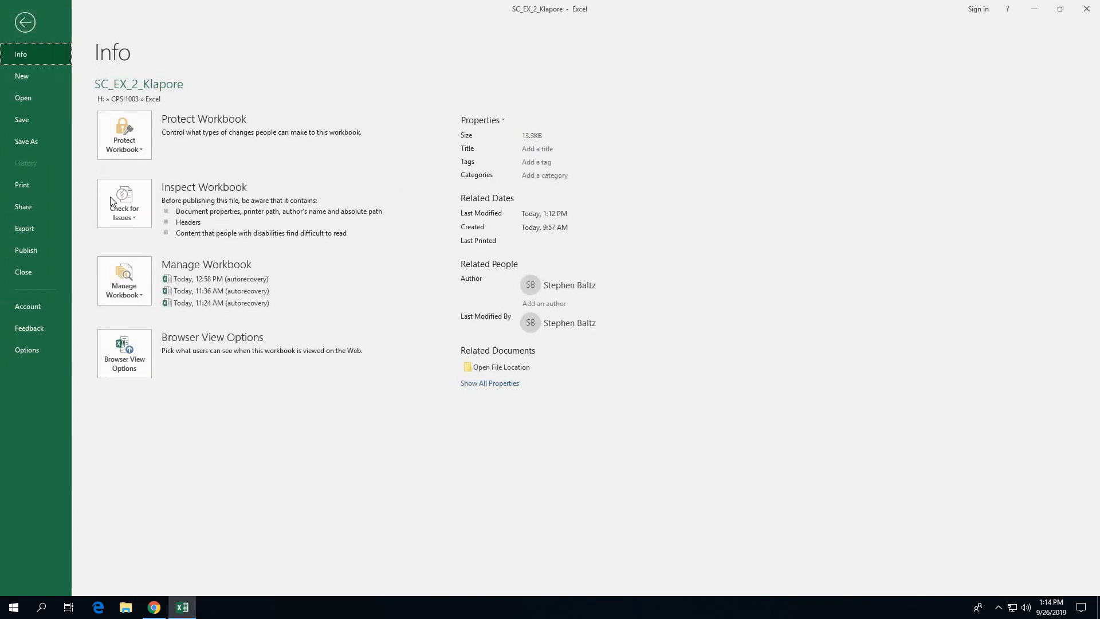
{"action": "left_click", "coordinate": [26, 188]}
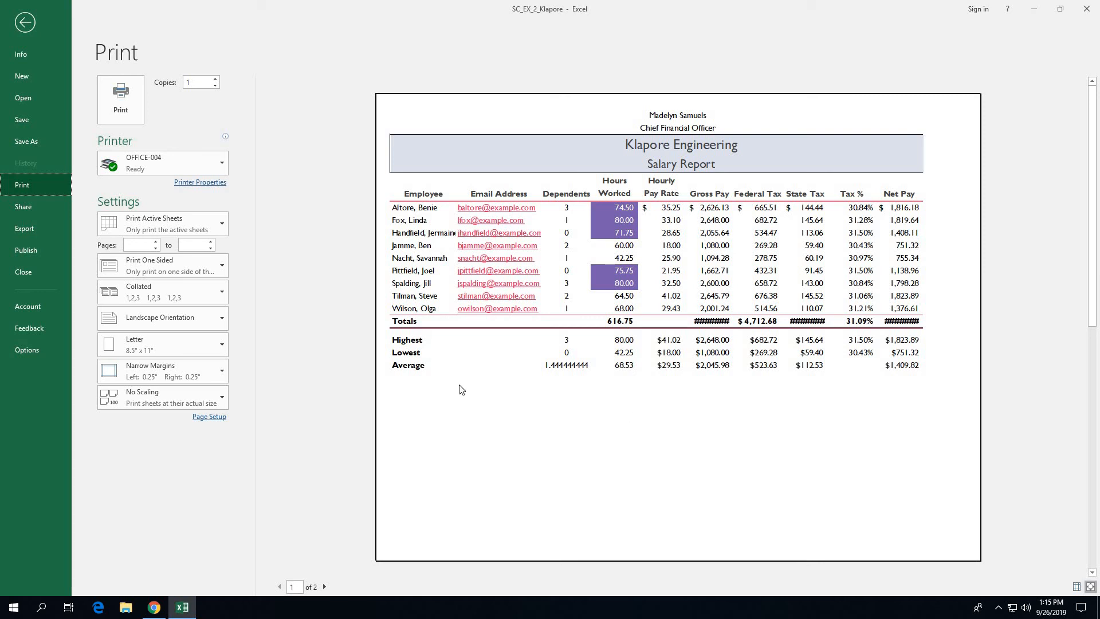
{"action": "left_click", "coordinate": [172, 398]}
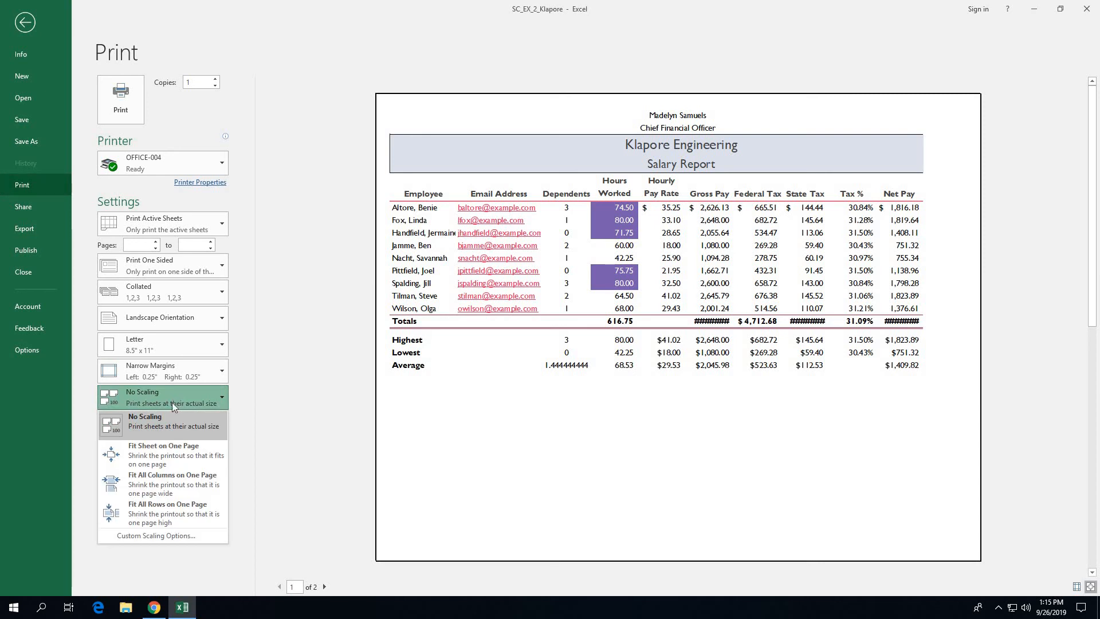
{"action": "left_click", "coordinate": [165, 452]}
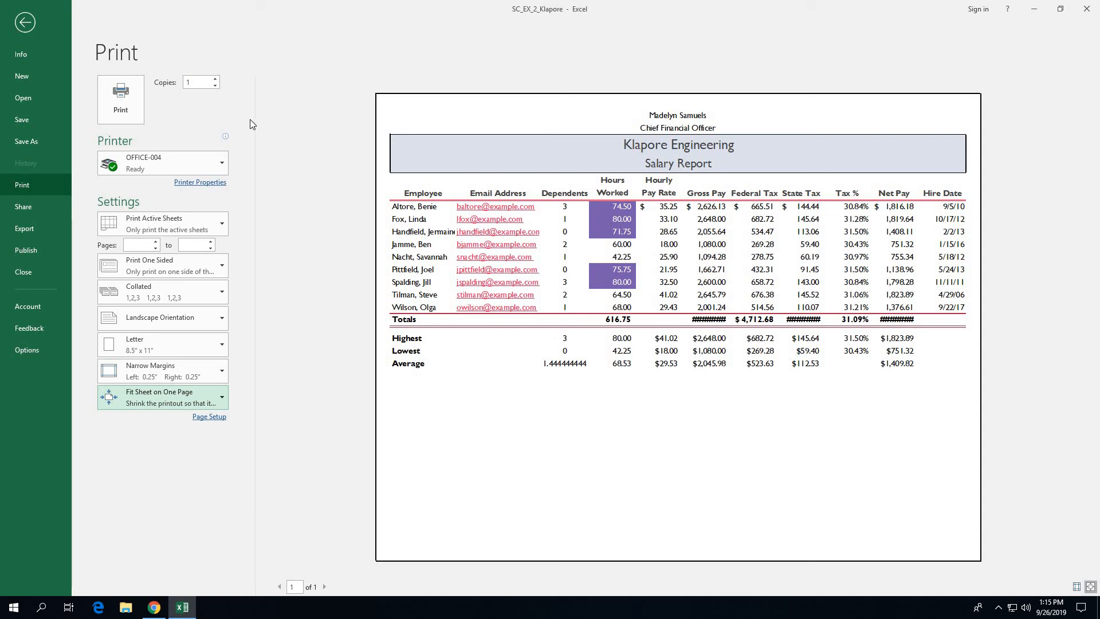
{"action": "left_click", "coordinate": [25, 23]}
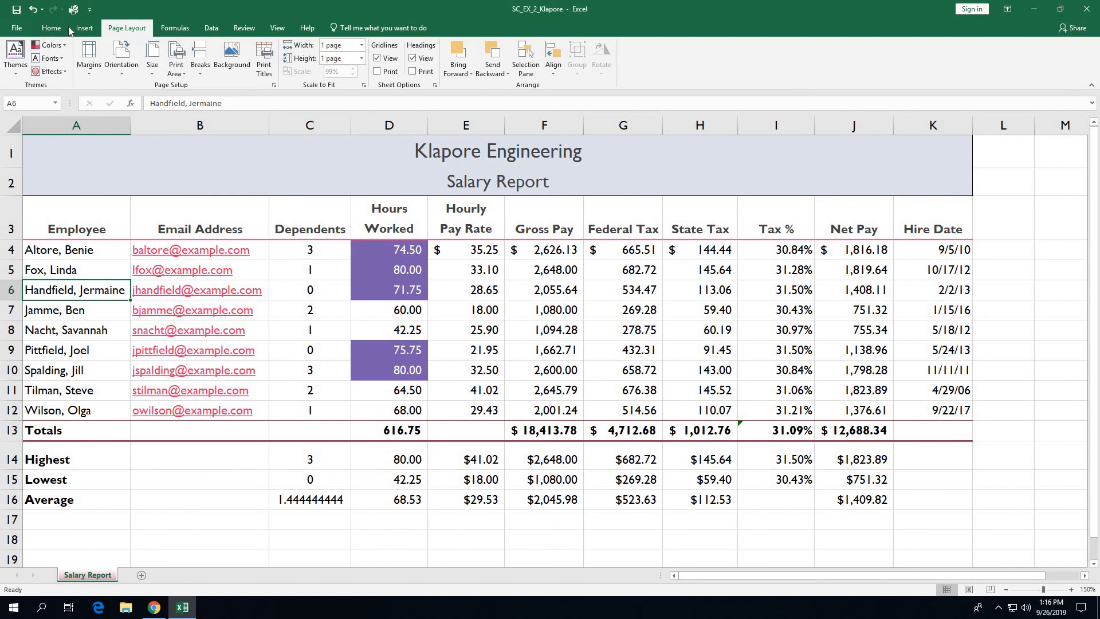
Step: Save the workbook from the Quick Access Toolbar
{"action": "left_click", "coordinate": [15, 10]}
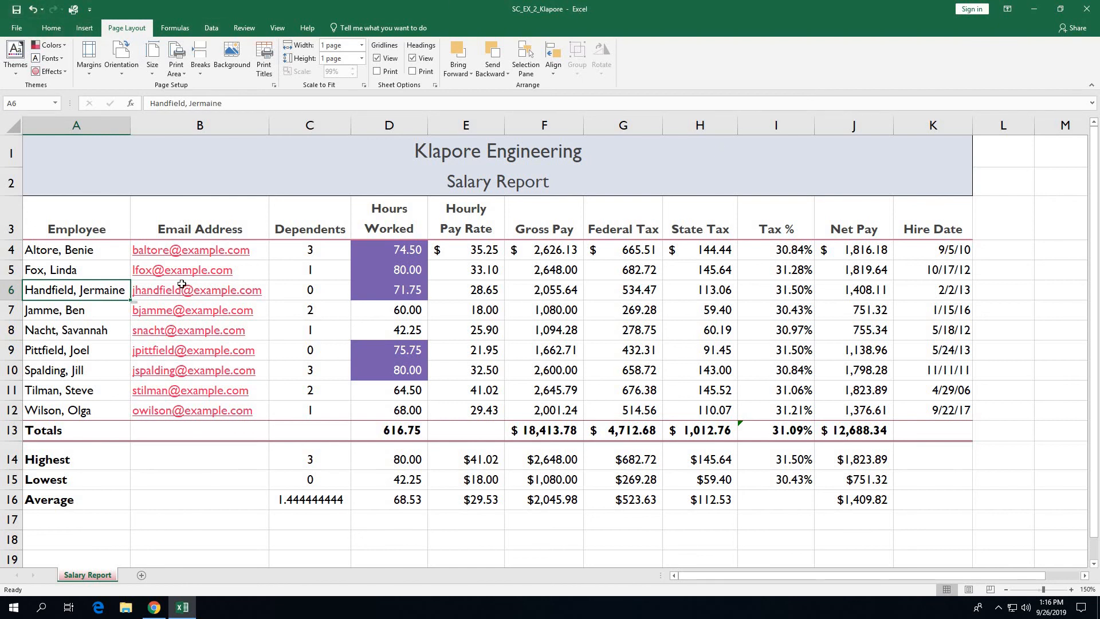